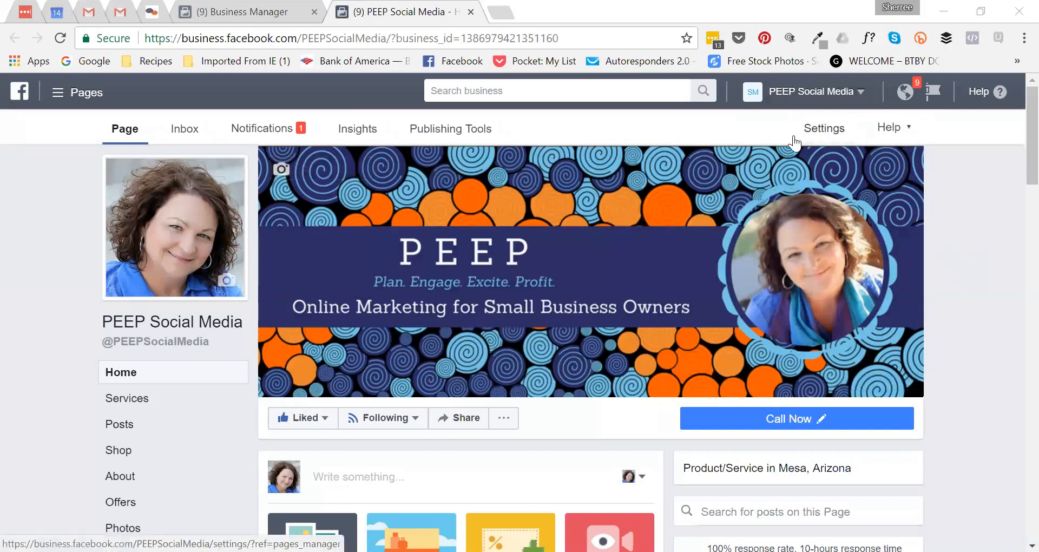
- Open the settings of the PEEP Social Media Page
left_click(829, 131)
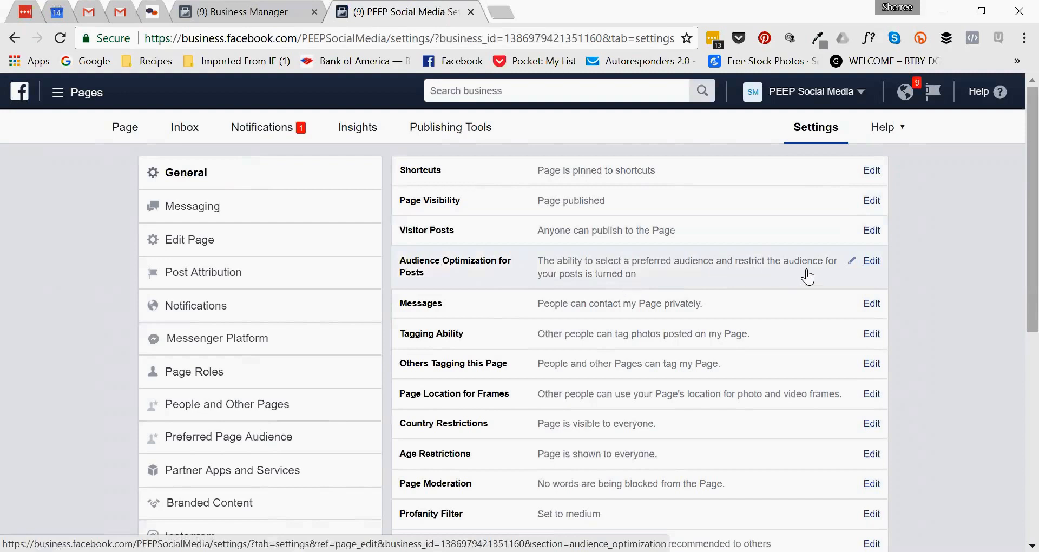
- Try switching preferred audience selection for posts off and back on, closing the Audience Optimization setting without saving
left_click(870, 262)
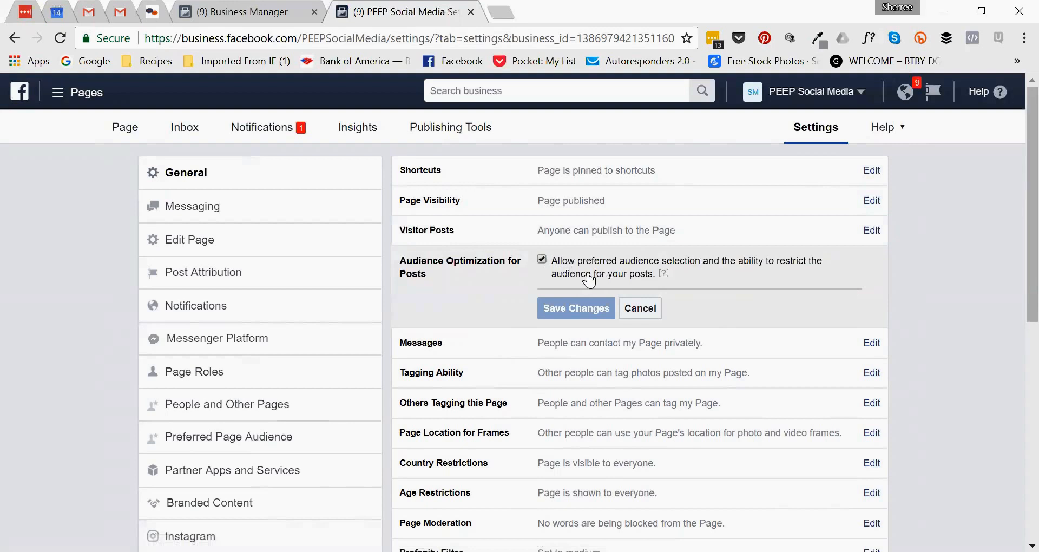
left_click(542, 261)
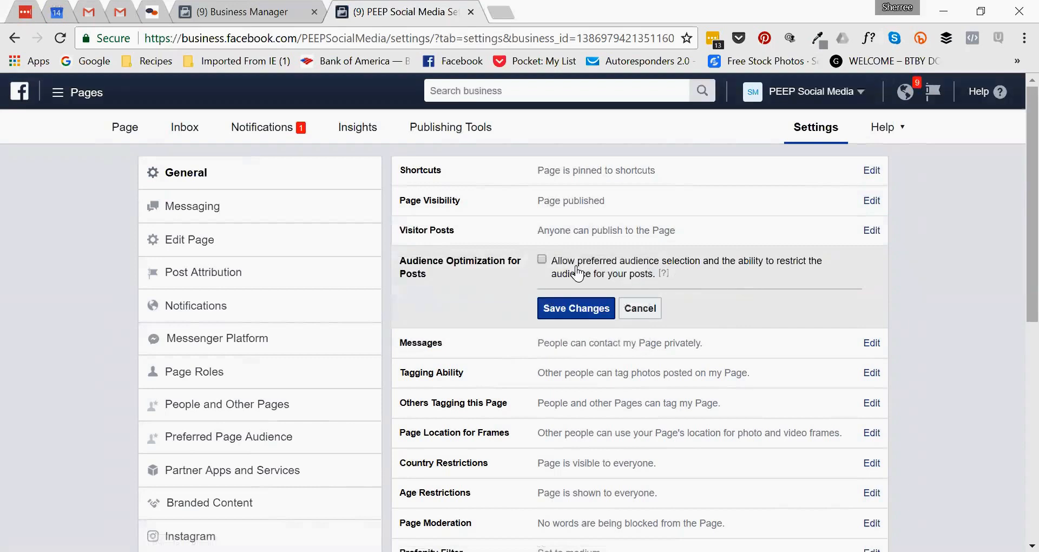
left_click(542, 260)
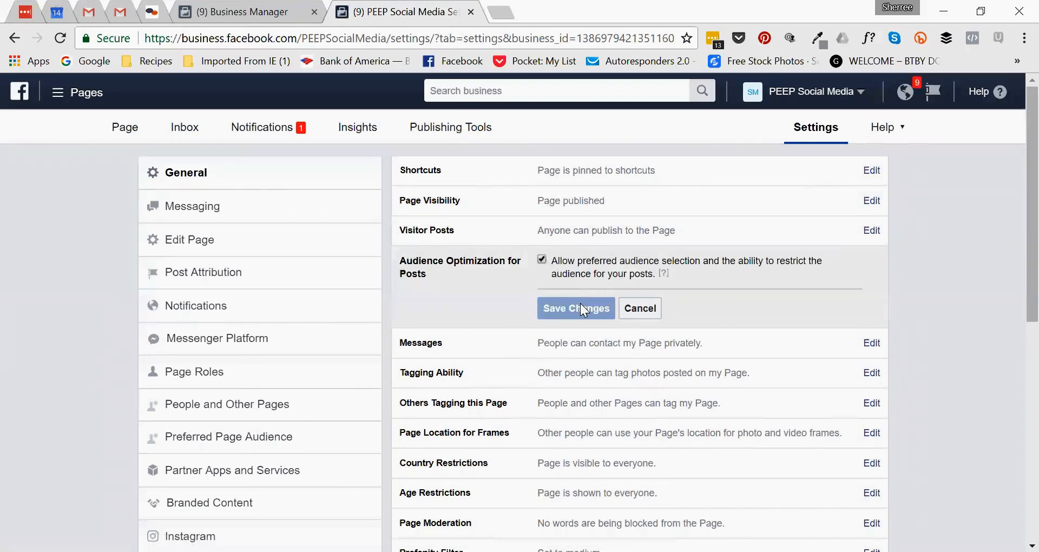
left_click(640, 309)
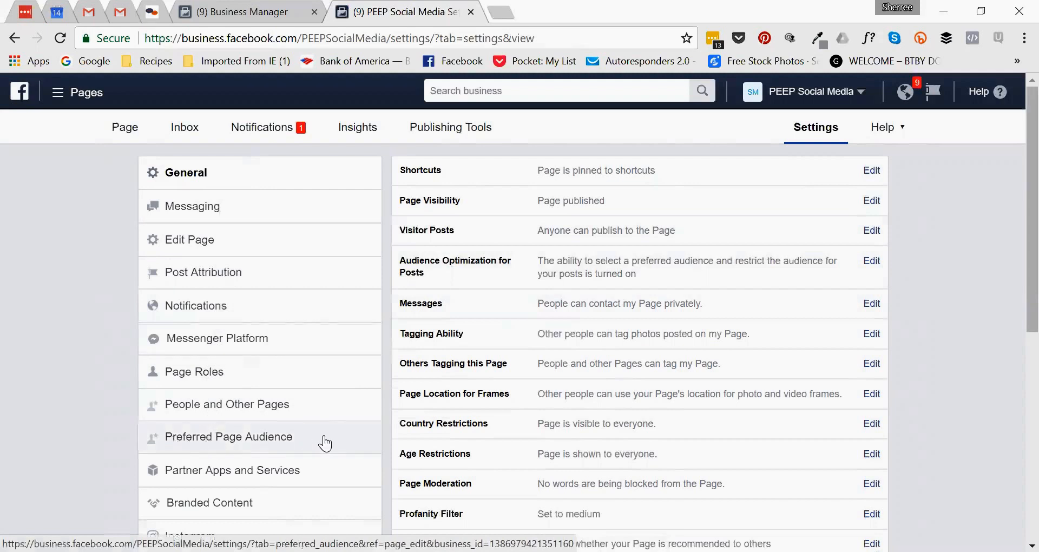
- Open the Preferred Page Audience for editing
left_click(290, 439)
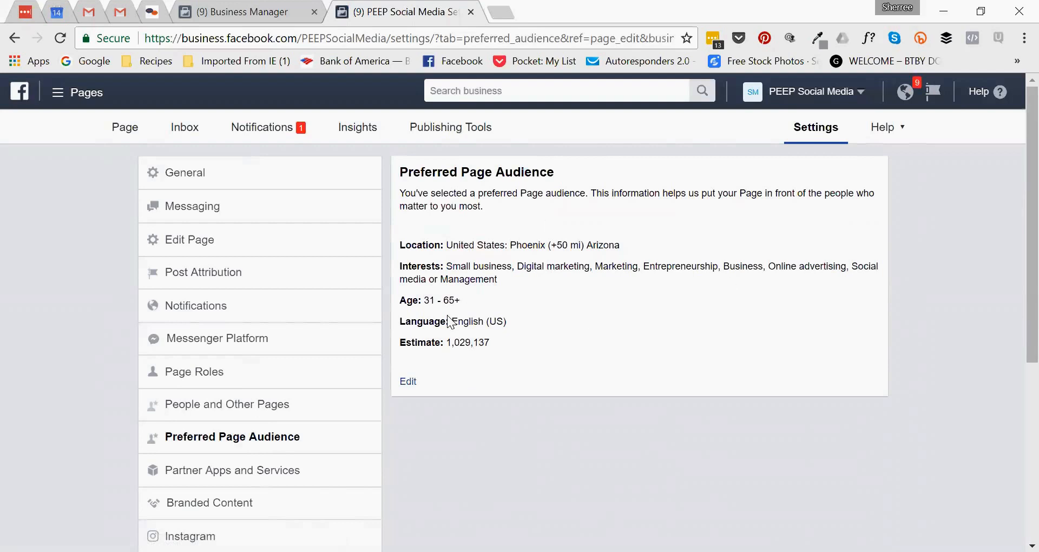
left_click(406, 382)
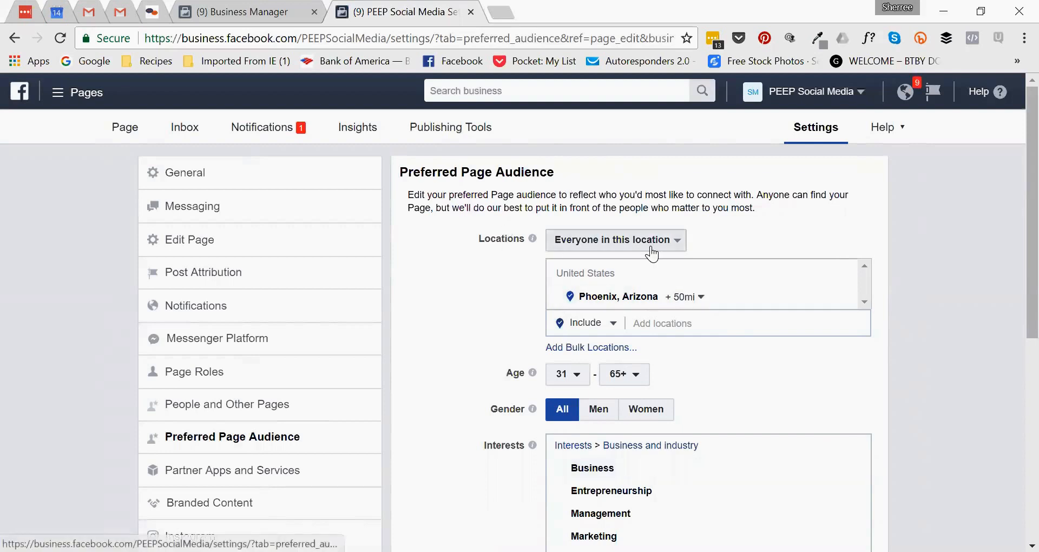
- Examine the location audience types, the options and radius for Phoenix, Arizona, and the area covered on the map
left_click(681, 250)
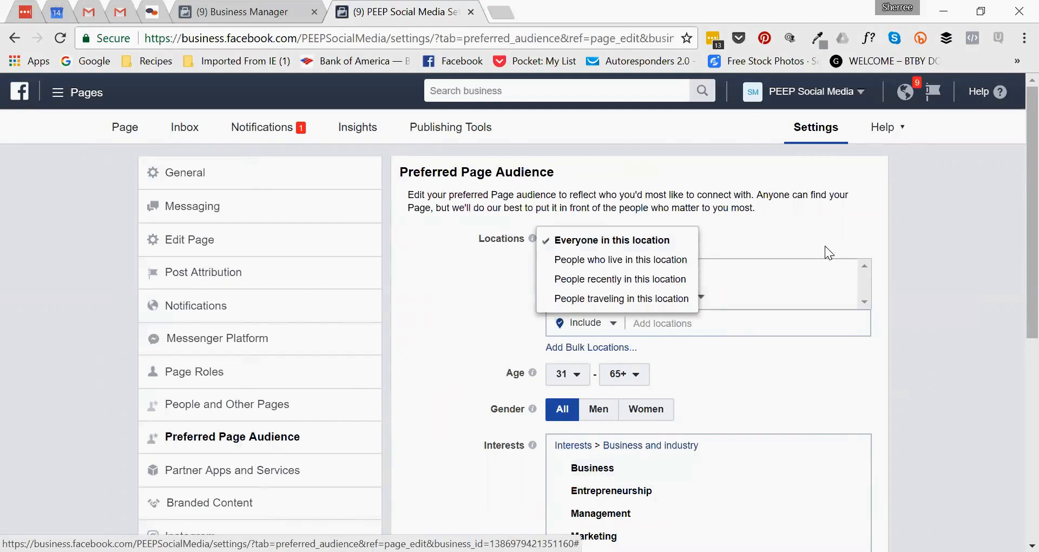
left_click(821, 223)
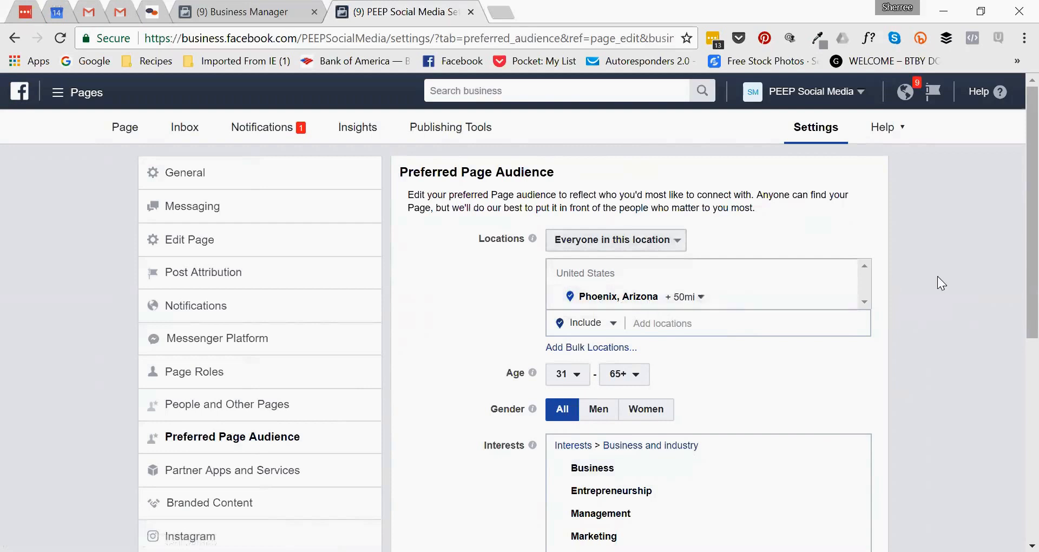
left_click(821, 296)
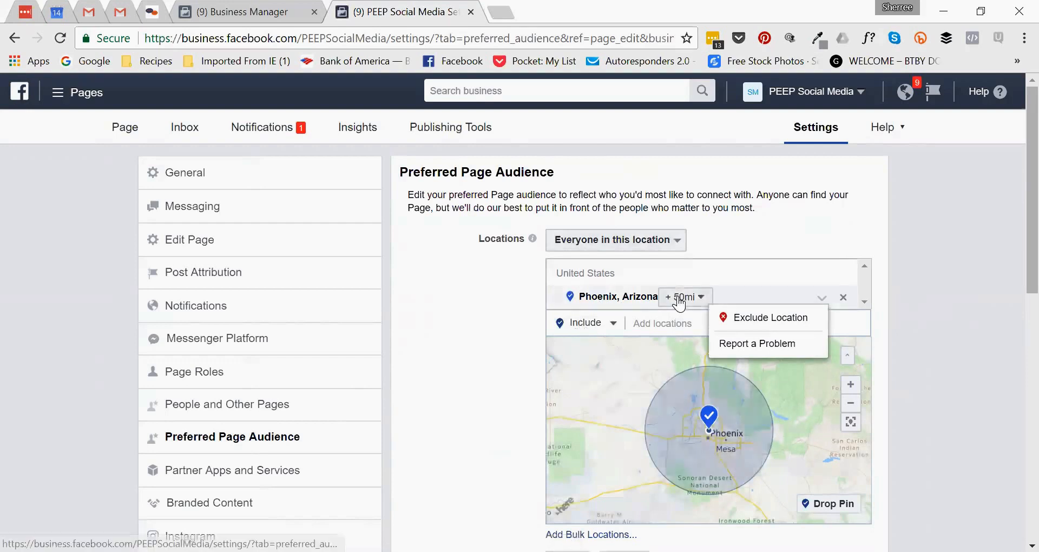
left_click(701, 297)
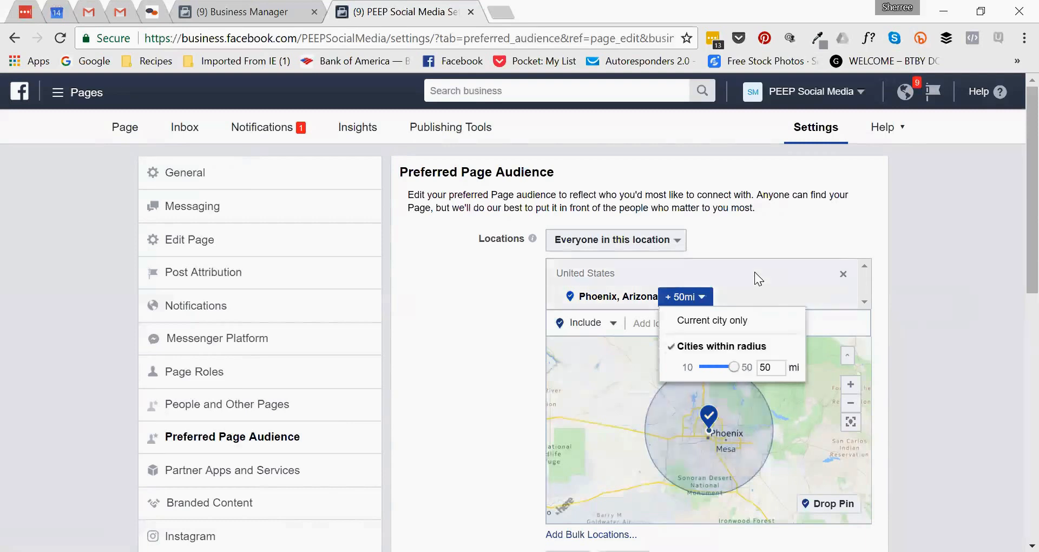
left_click(904, 315)
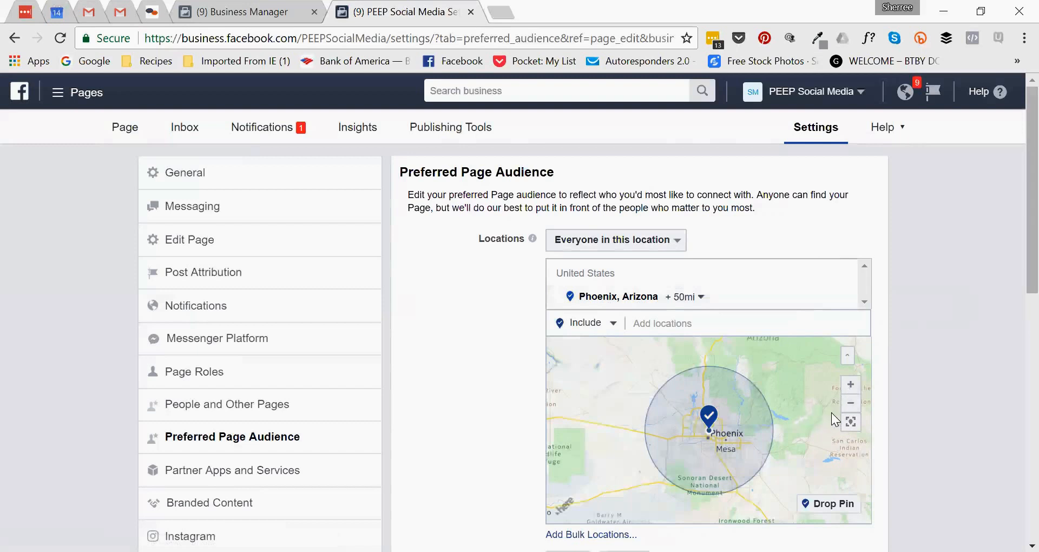
scroll(794, 419, "up", 2)
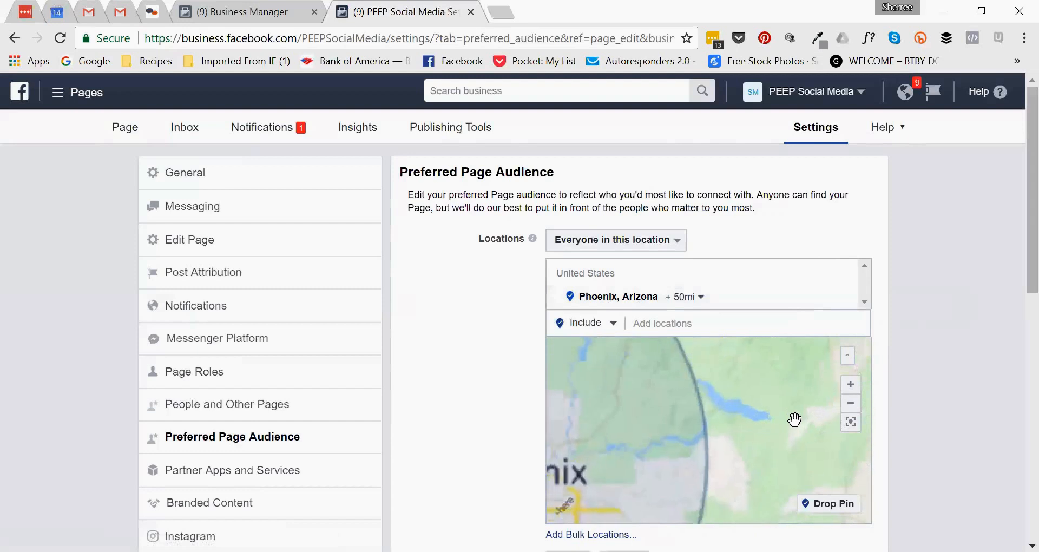
left_click_drag(697, 453, 803, 457)
left_click_drag(719, 457, 790, 419)
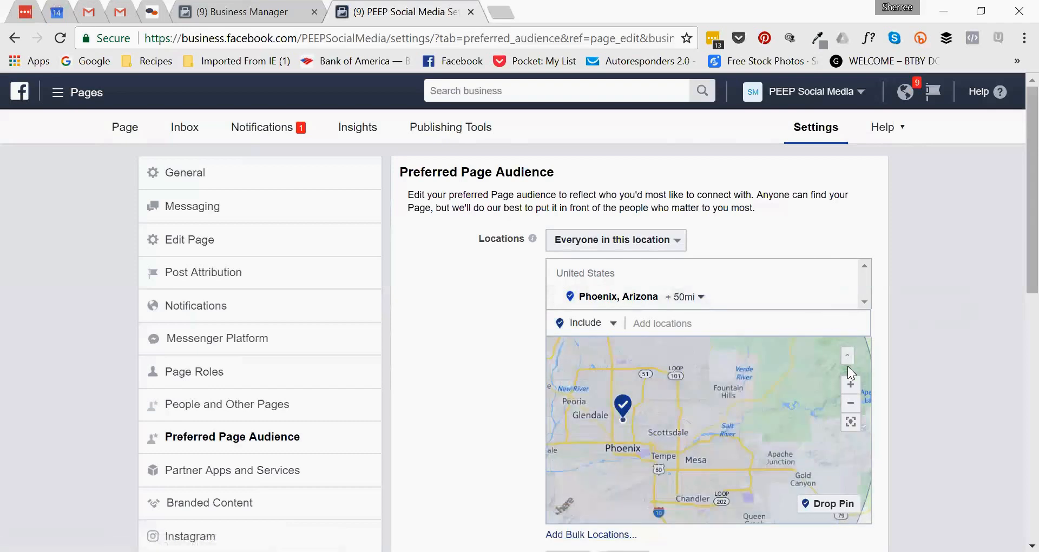
scroll(657, 445, "up", 2)
scroll(657, 445, "down", 3)
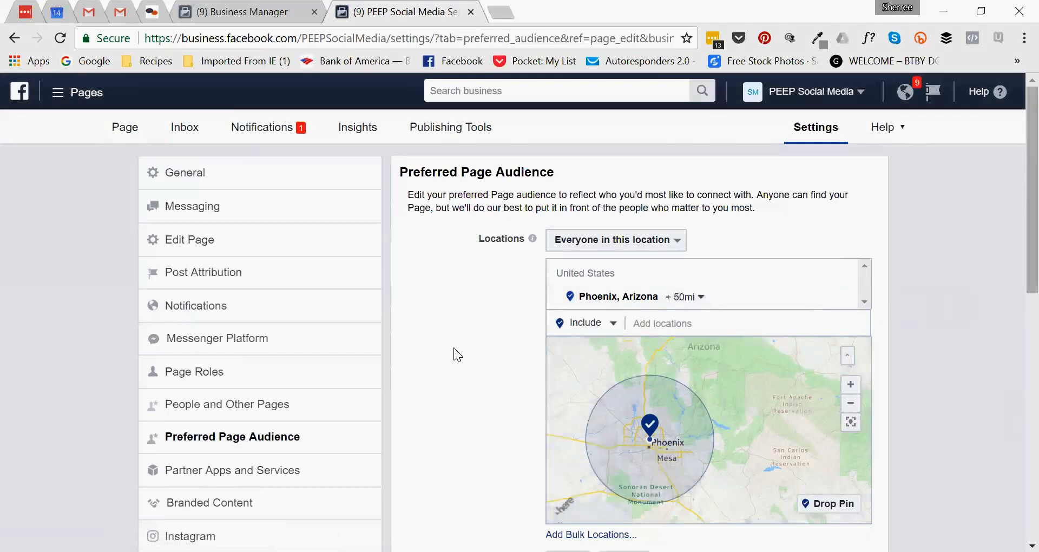
- Set the preferred audience's maximum age to 60
scroll(454, 354, "down", 3)
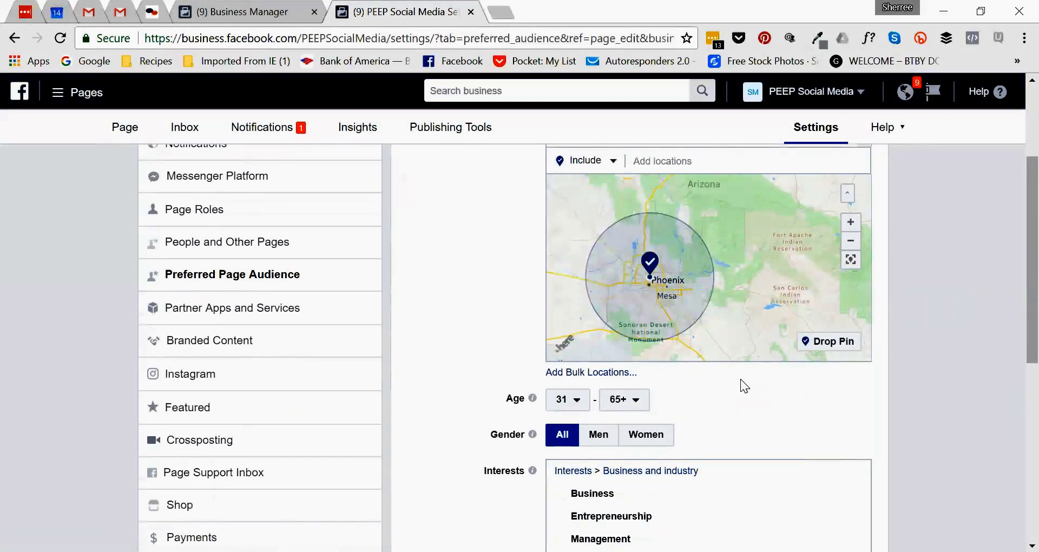
mouse_move(532, 399)
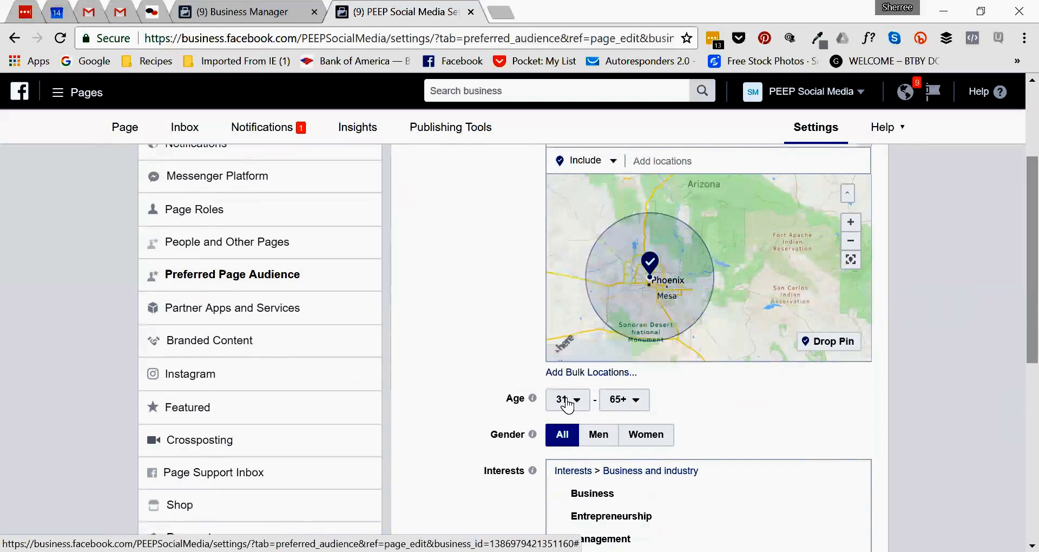
left_click(635, 401)
left_click(637, 377)
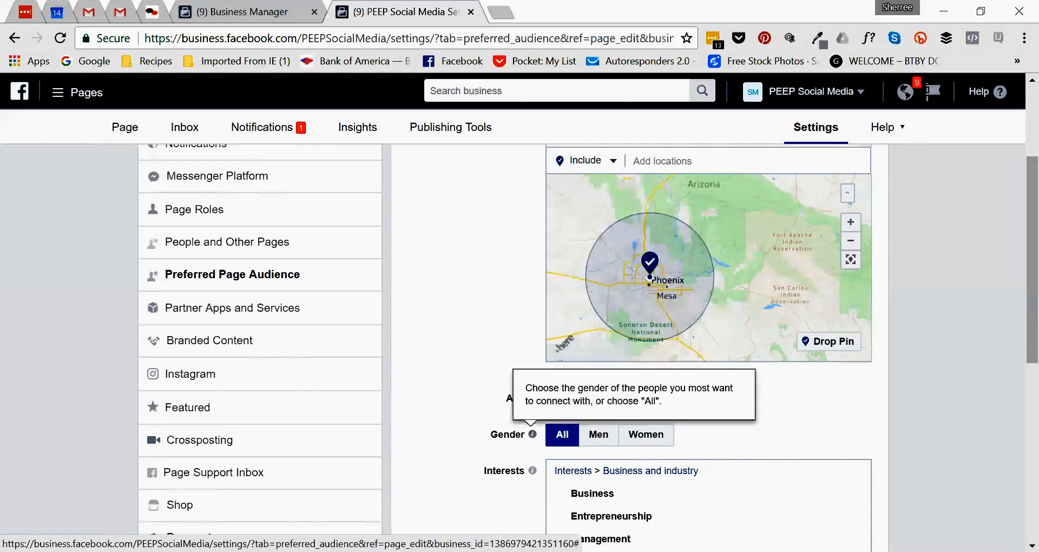
- Try the Women and Men options for the audience's gender and return it to All
mouse_move(538, 381)
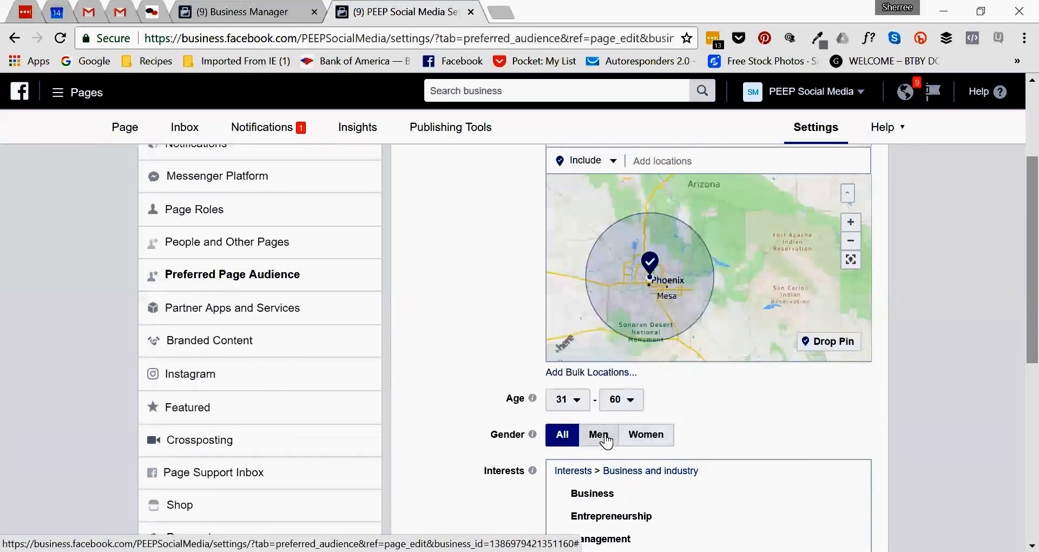
left_click(654, 439)
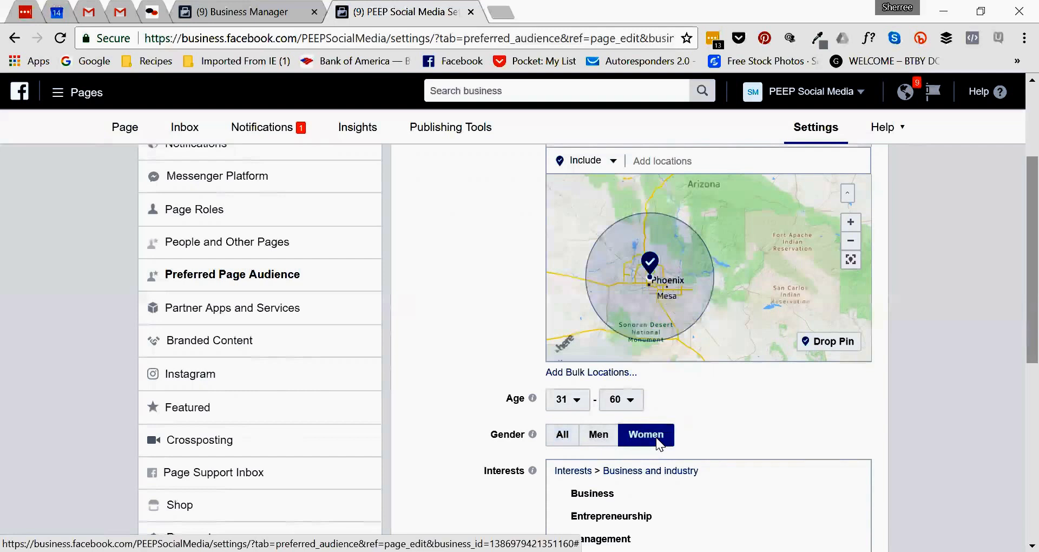
left_click(601, 435)
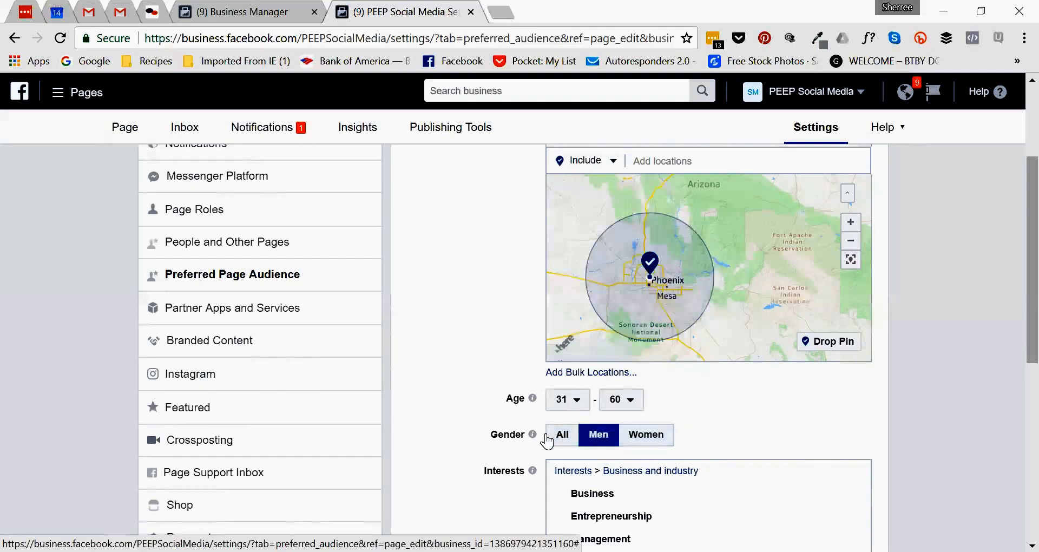
left_click(565, 436)
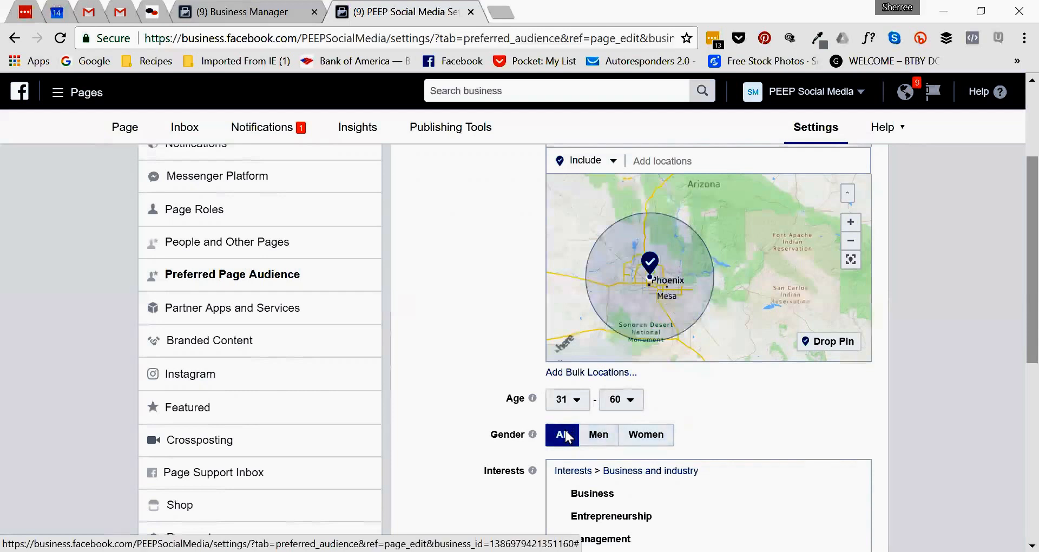
- Review the audience's selected interests and browse the list of available interest categories
scroll(563, 433, "down", 2)
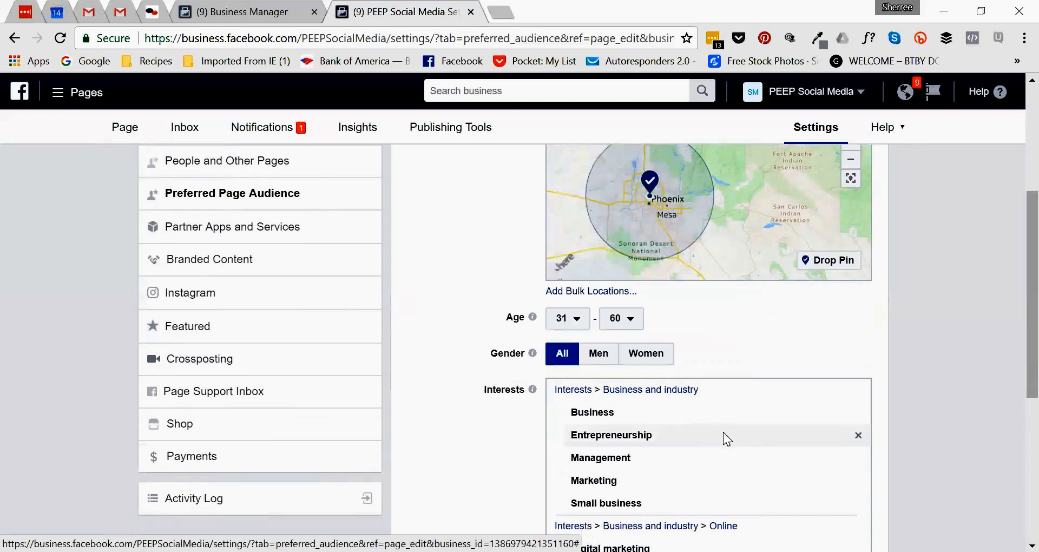
scroll(723, 432, "down", 3)
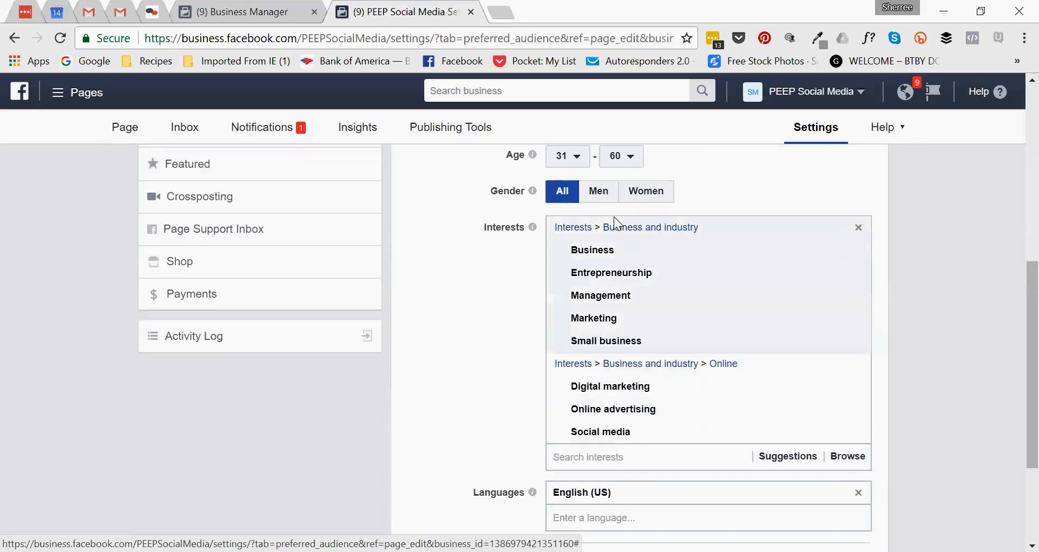
left_click(847, 457)
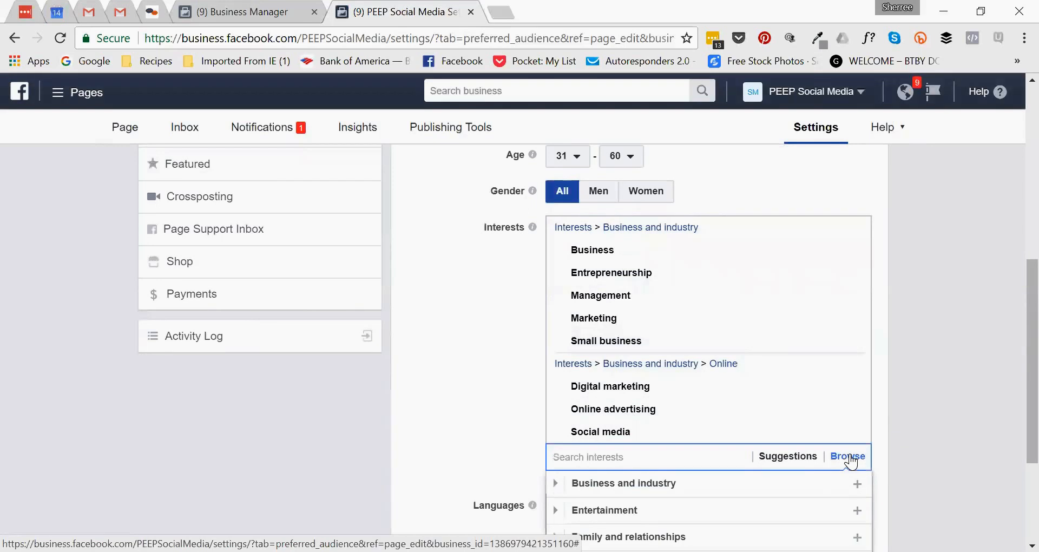
scroll(849, 459, "down", 5)
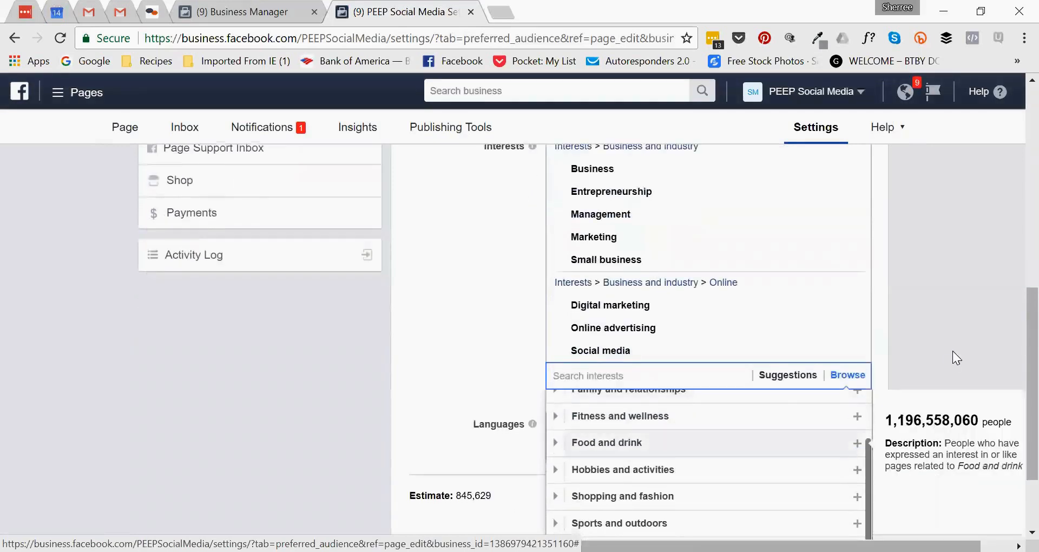
left_click_drag(1014, 328, 1015, 411)
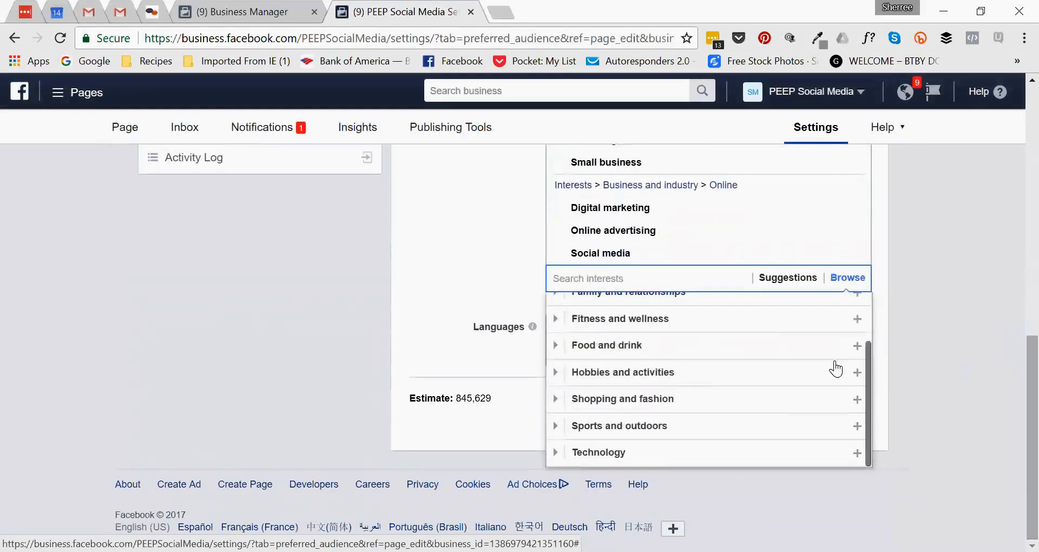
mouse_move(733, 389)
scroll(734, 390, "up", 2)
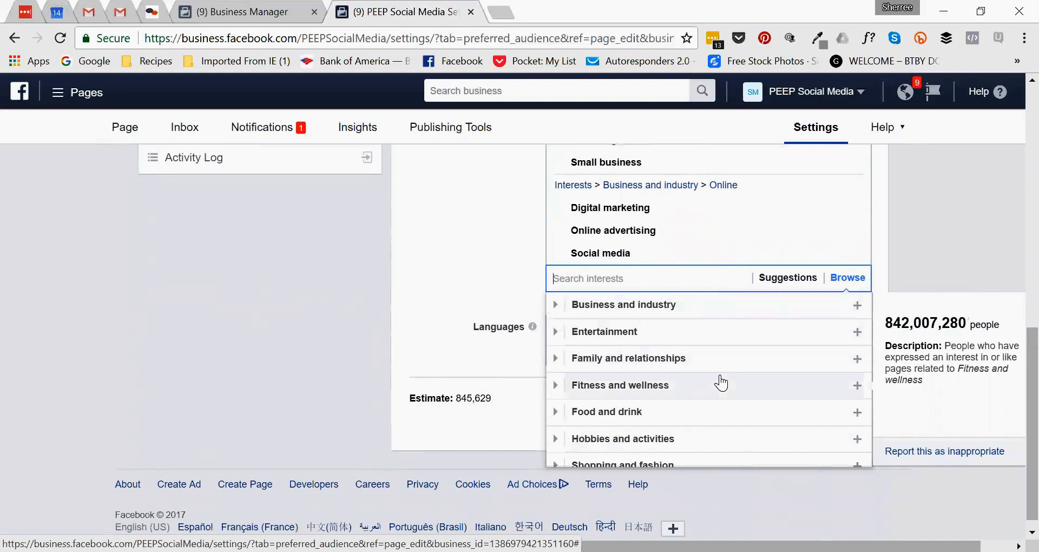
scroll(721, 382, "down", 2)
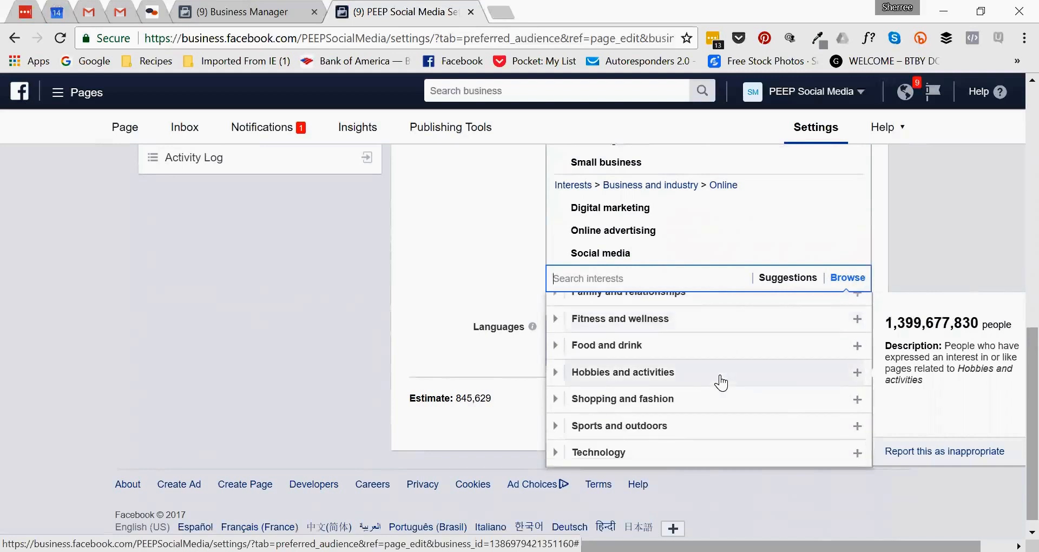
scroll(721, 383, "up", 2)
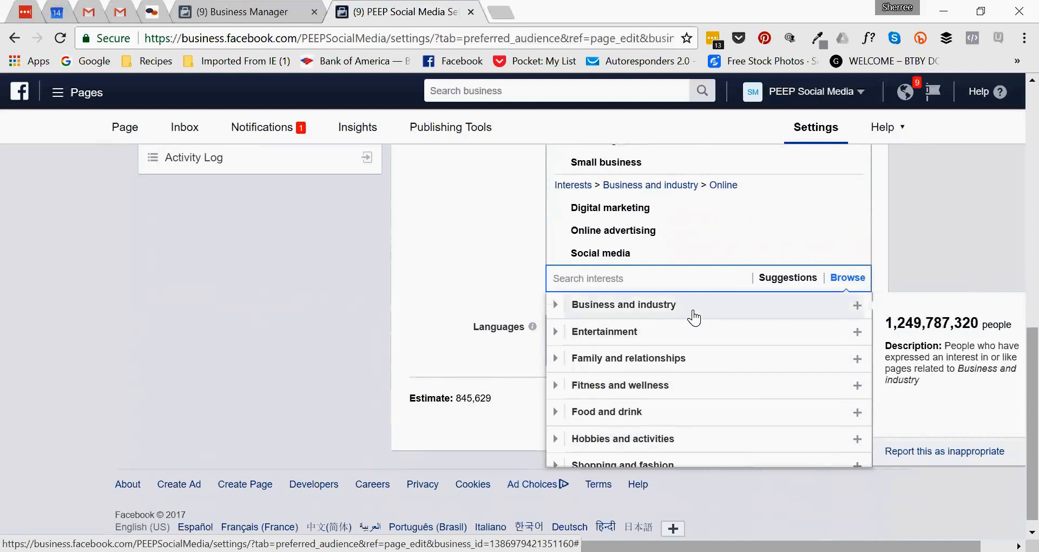
scroll(695, 318, "down", 2)
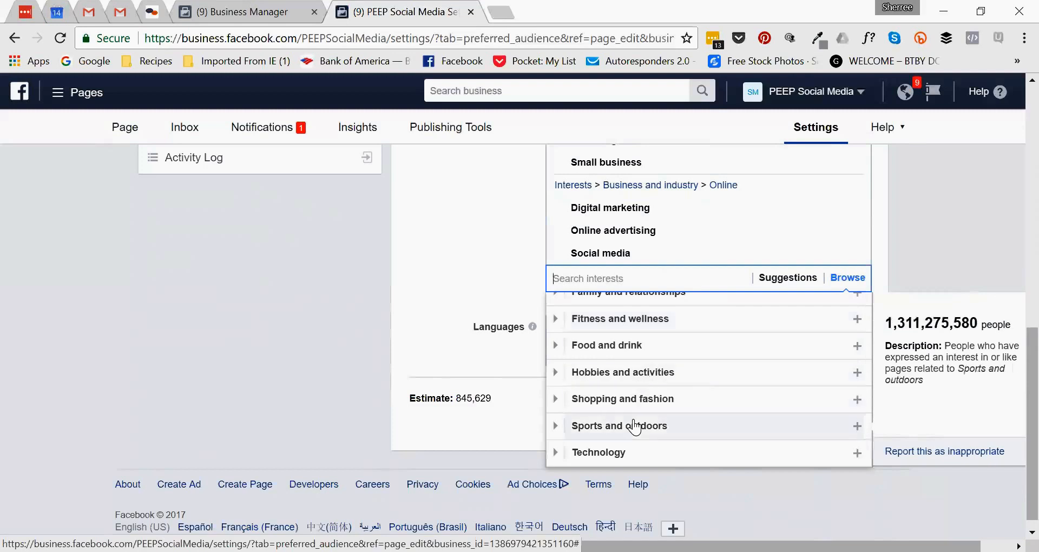
- Add Golf from the Sports group under Sports and outdoors to the audience's interests
left_click(632, 425)
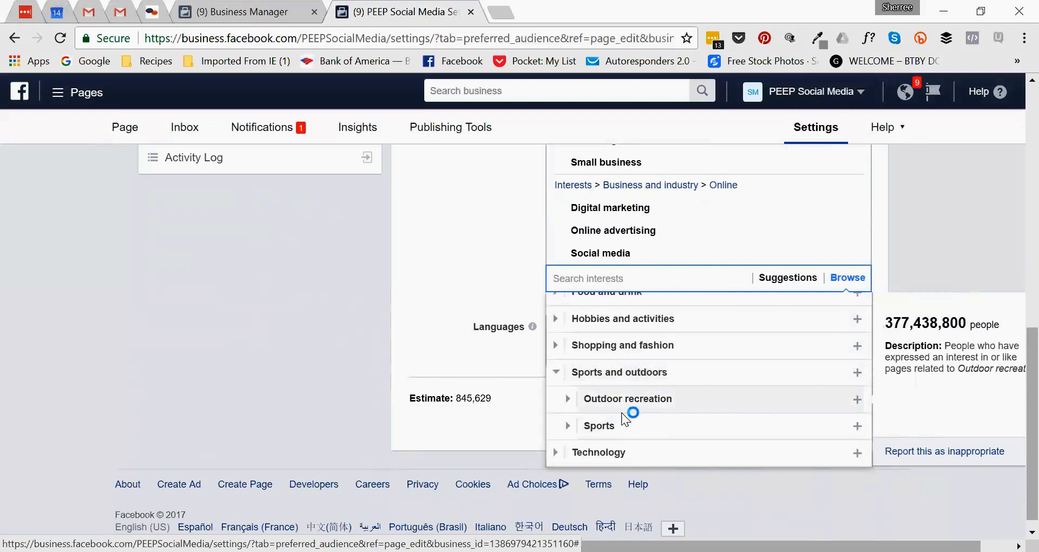
left_click(600, 427)
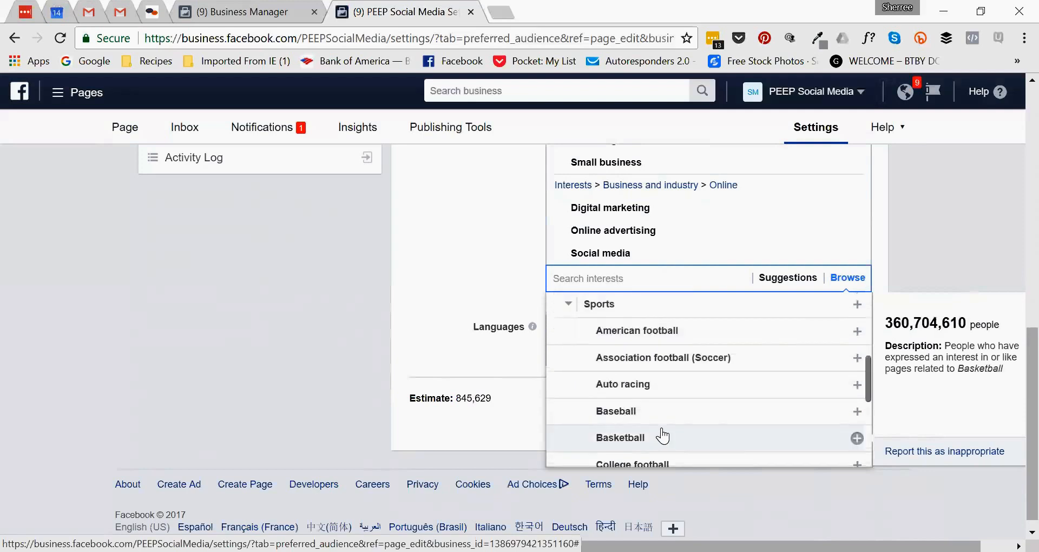
scroll(662, 435, "down", 2)
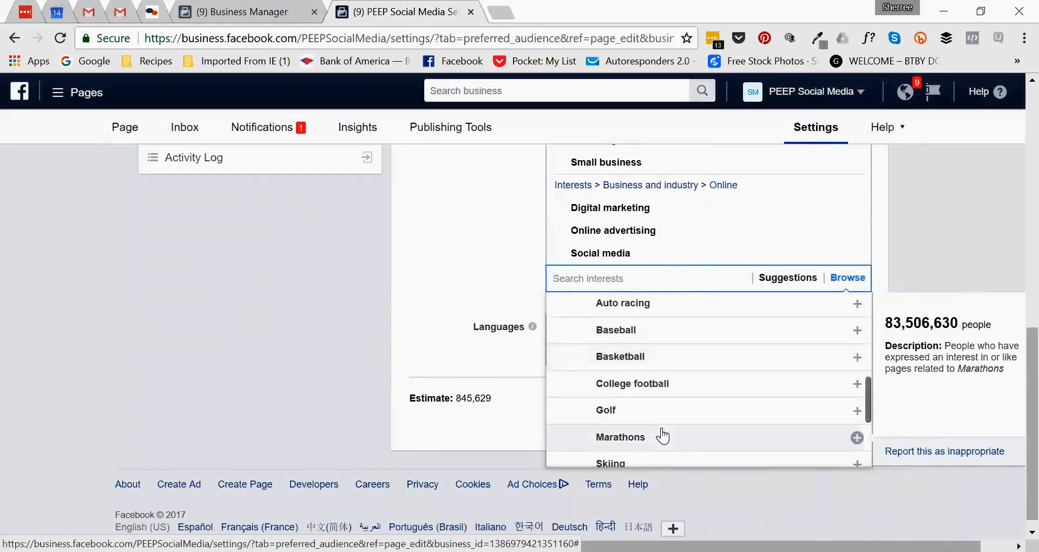
left_click(612, 415)
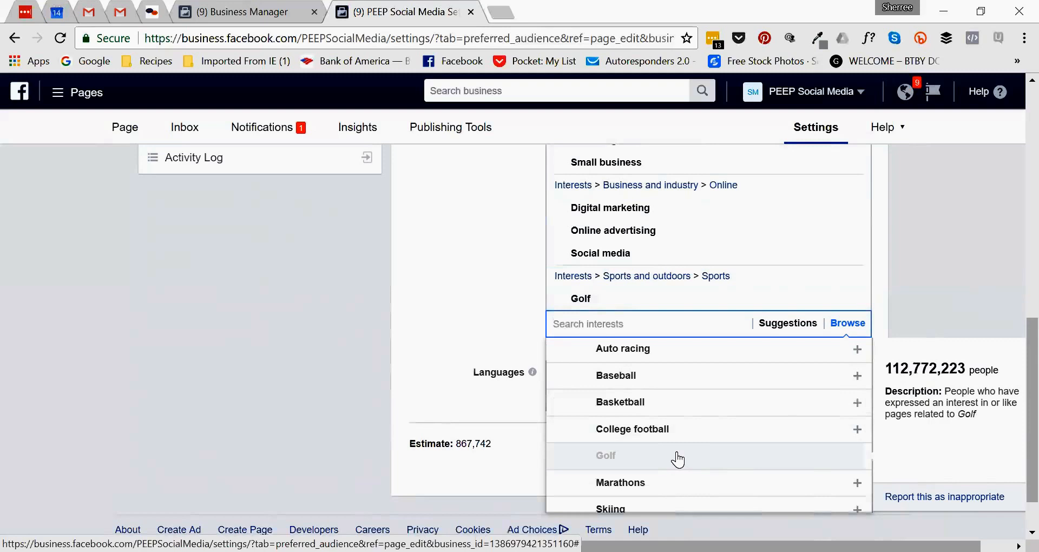
- Browse the Sports and Entertainment interest categories, including the TV and Reading groups under Entertainment
scroll(678, 459, "up", 2)
scroll(677, 459, "down", 5)
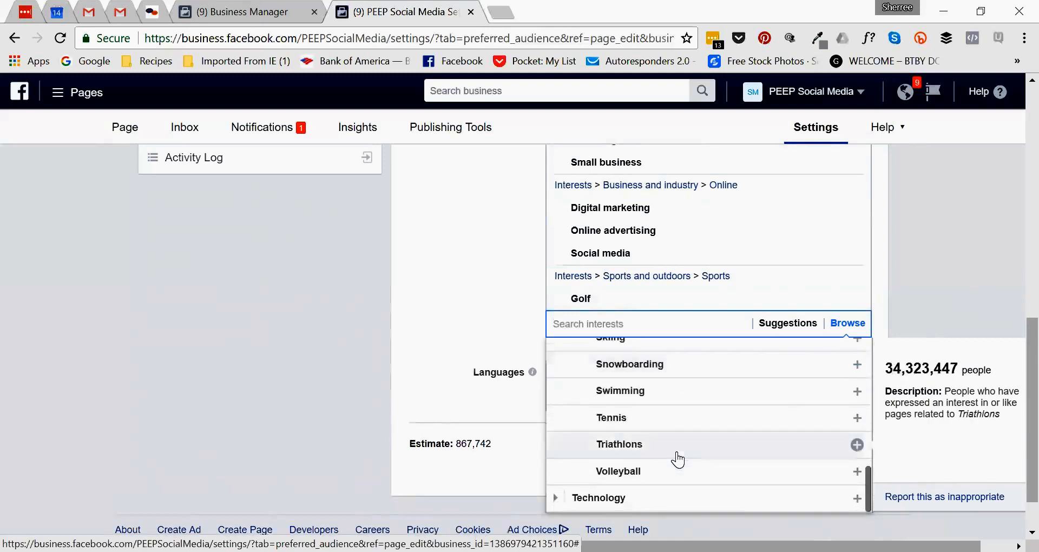
scroll(678, 459, "up", 6)
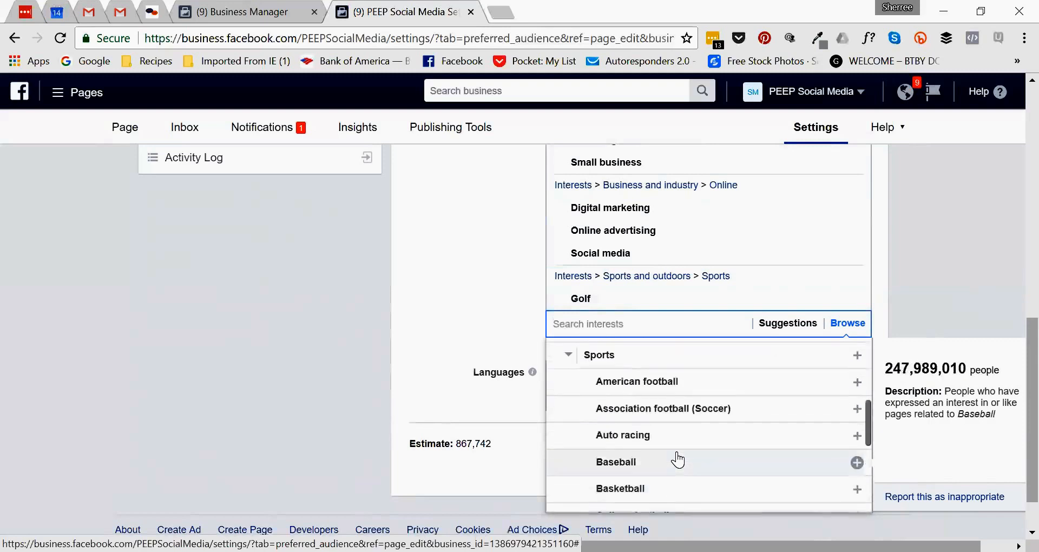
scroll(677, 459, "up", 4)
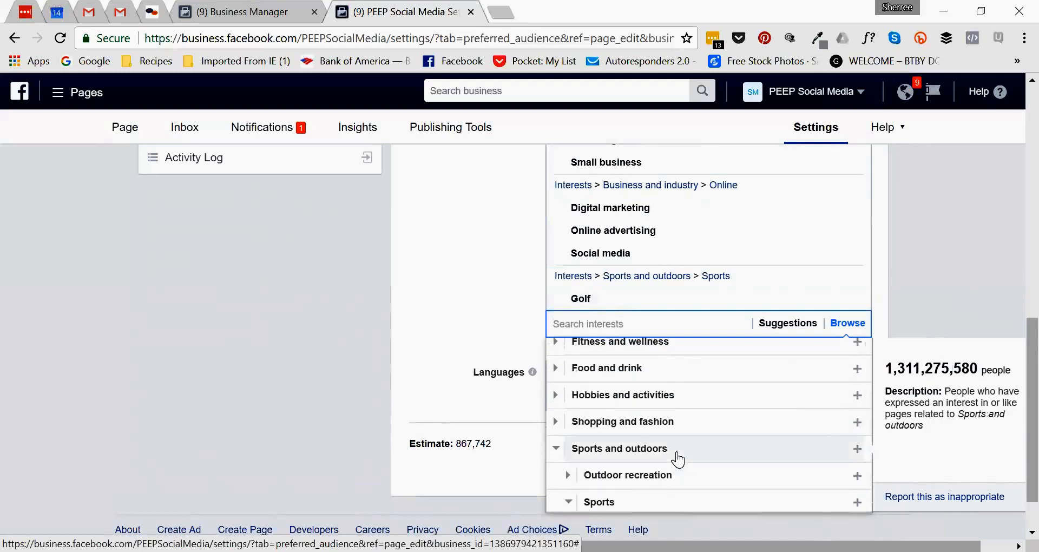
scroll(677, 458, "up", 1)
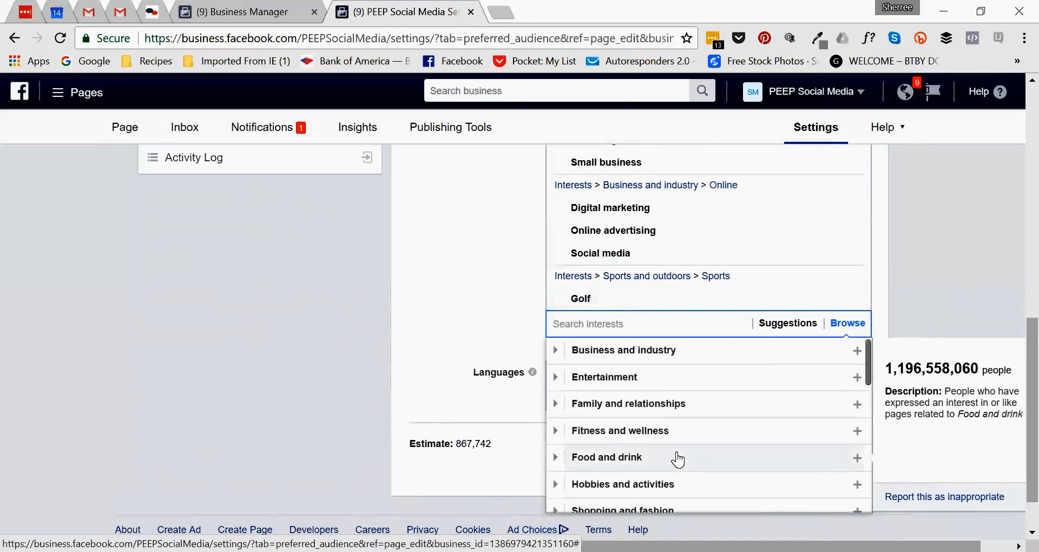
left_click(627, 378)
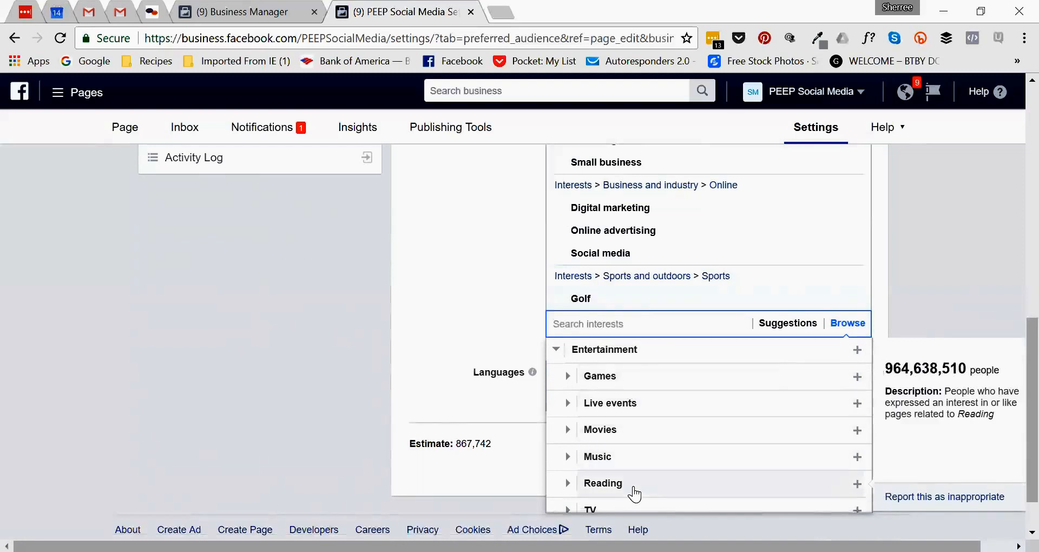
left_click(642, 509)
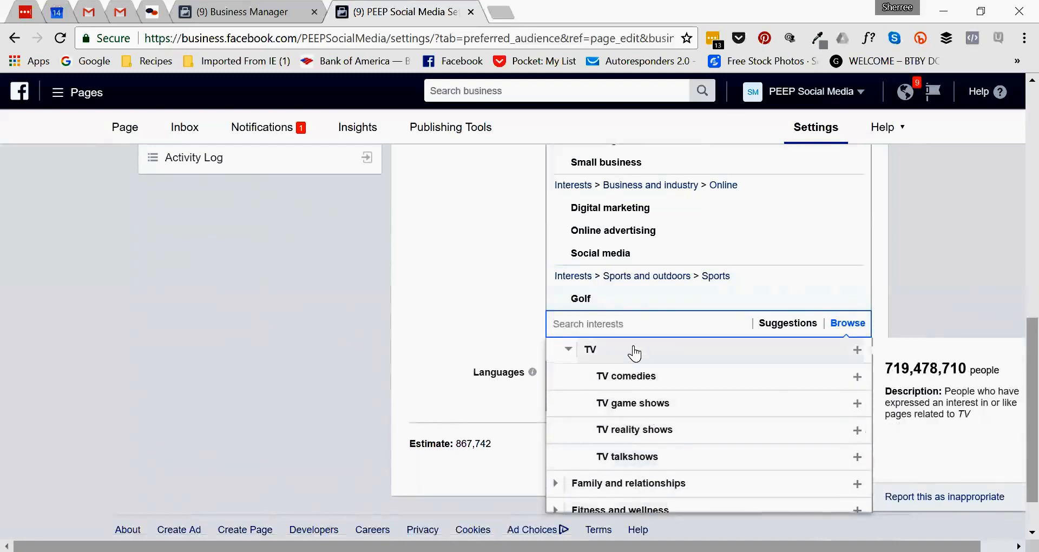
scroll(644, 465, "down", 3)
scroll(643, 438, "up", 1)
scroll(643, 438, "up", 4)
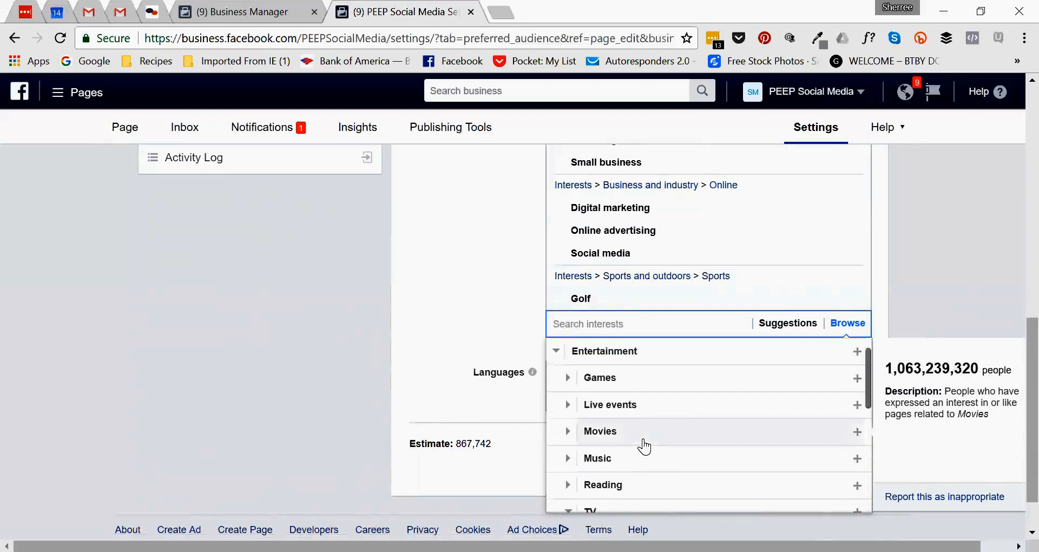
left_click(644, 487)
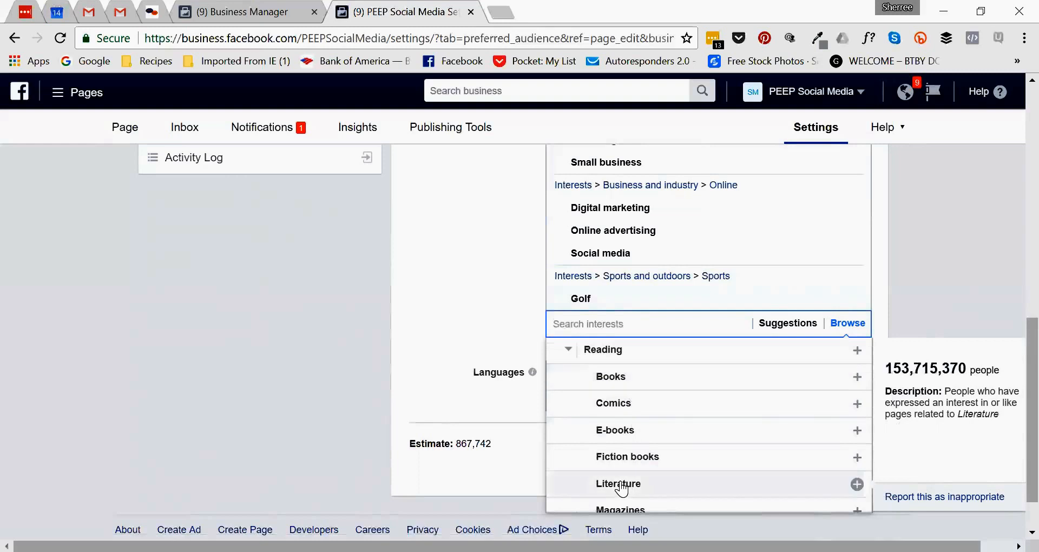
scroll(622, 489, "down", 1)
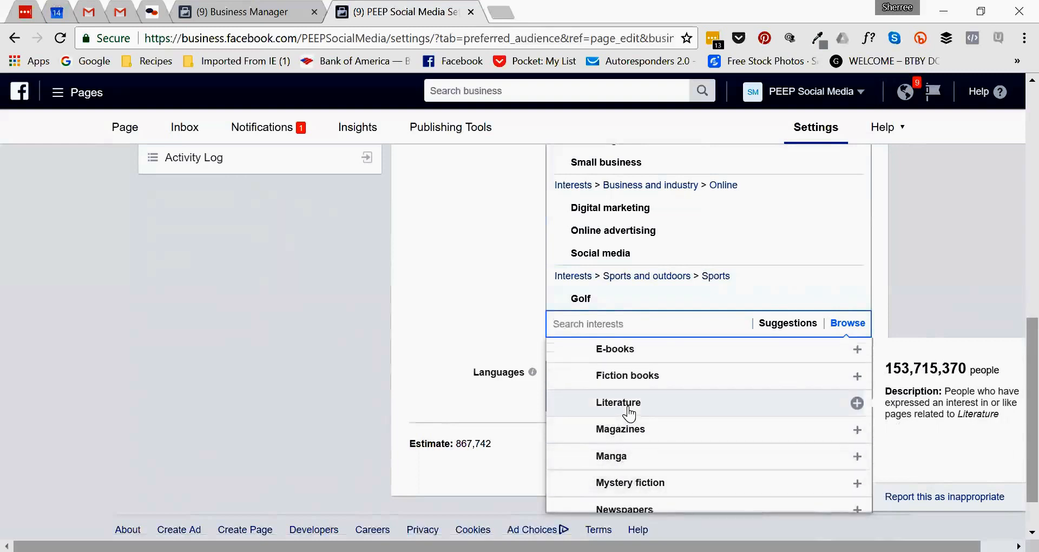
- Close the interest category list and remove Golf from the preferred audience's interests
left_click(925, 265)
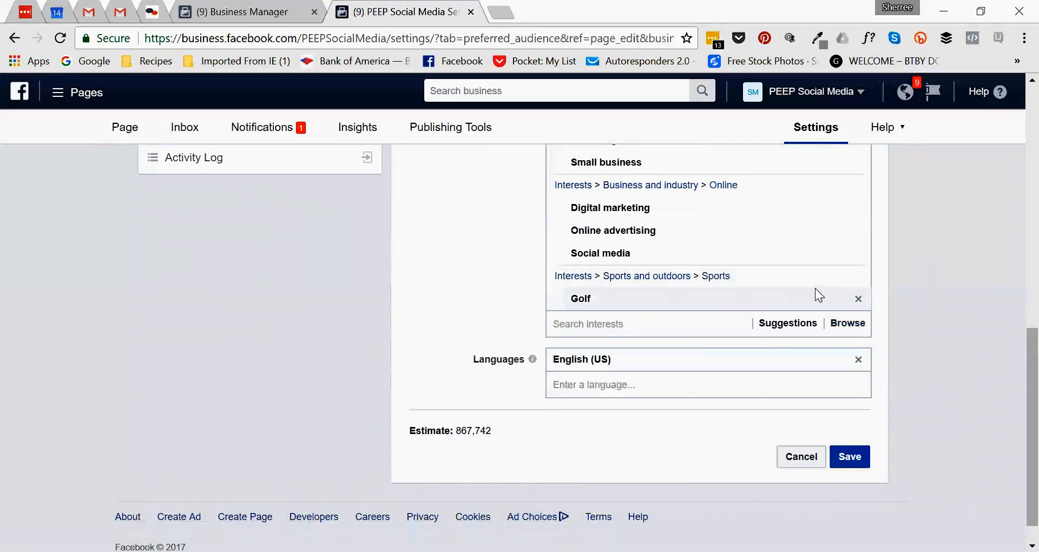
left_click(858, 299)
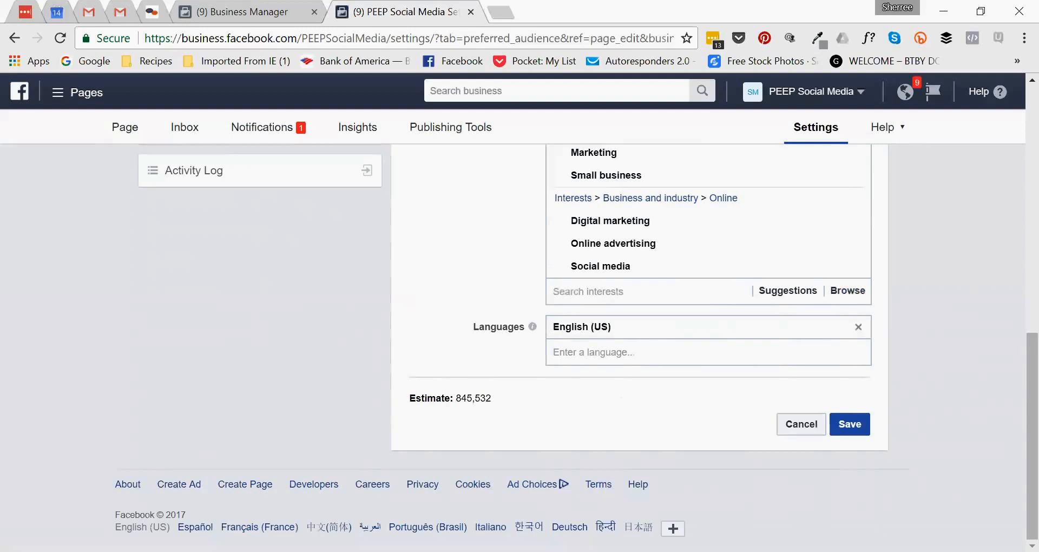
- Try adding German to the preferred audience's languages and remove it again
left_click(594, 352)
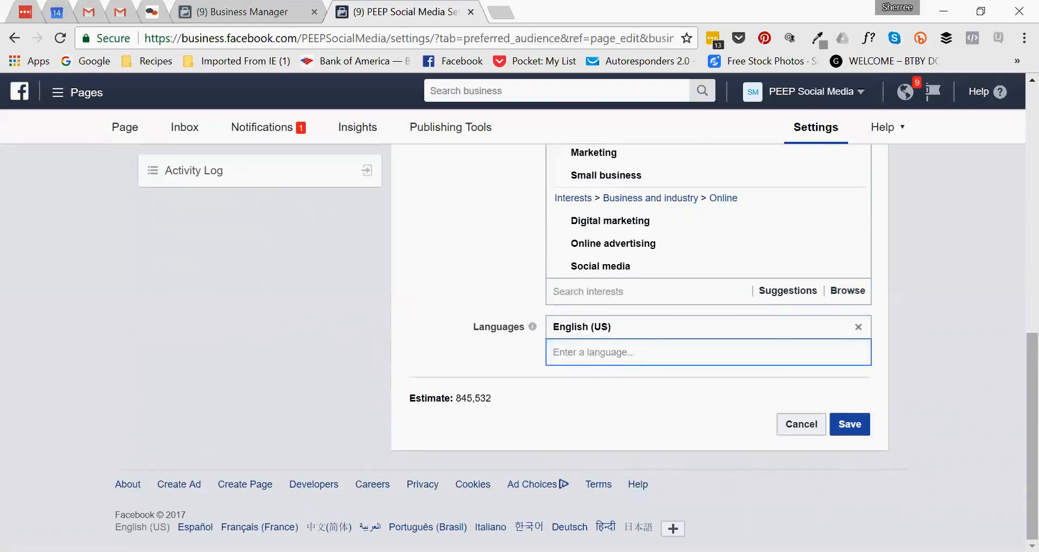
type("German")
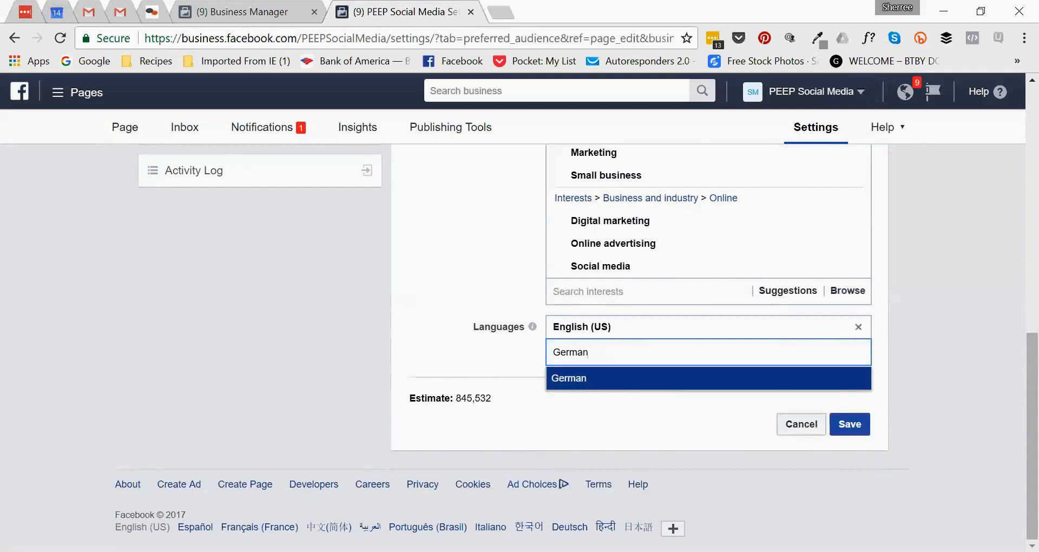
key("Return")
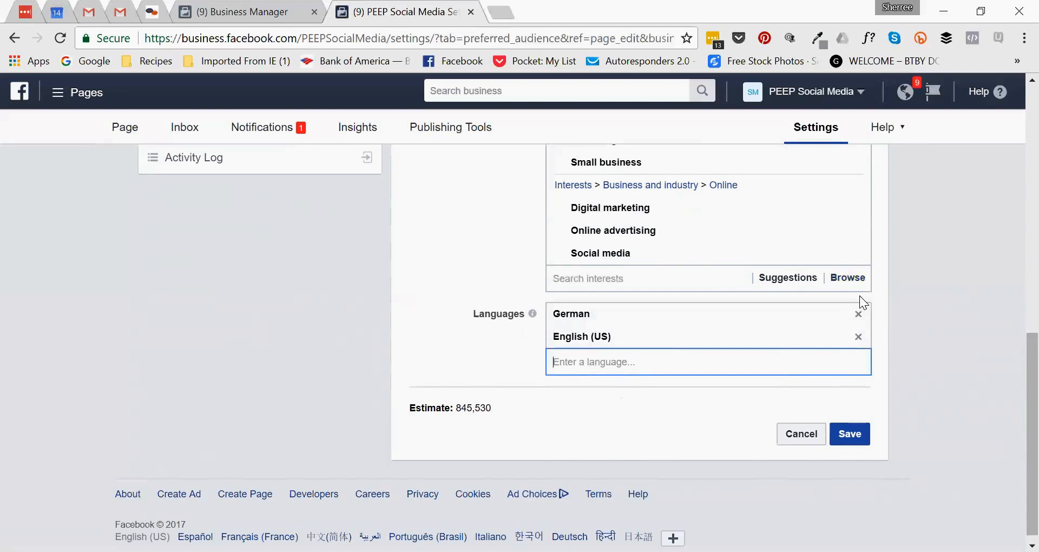
left_click(858, 314)
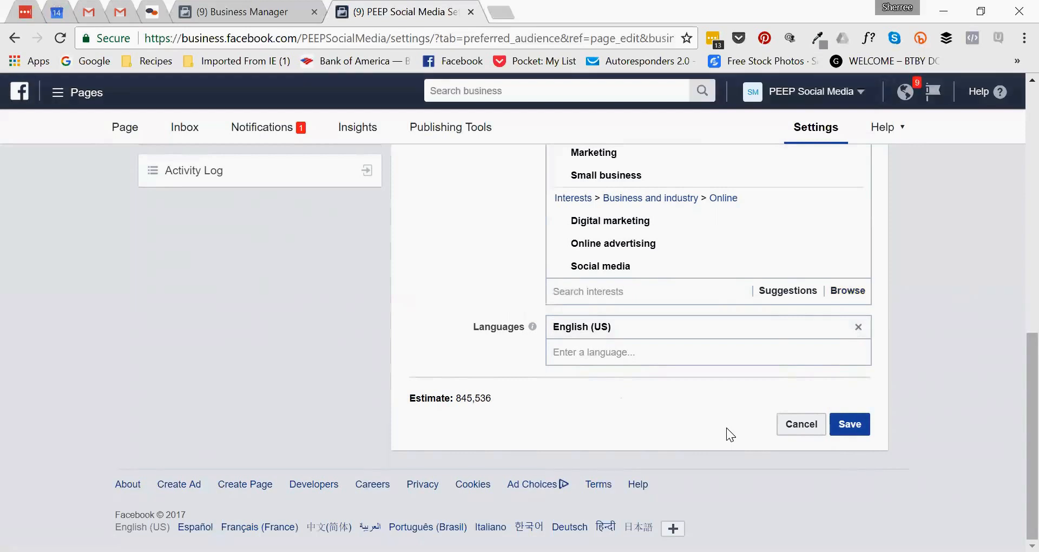
- Review the preferred audience's location, age range, gender, interests, language and estimated size before saving
scroll(726, 428, "up", 3)
scroll(726, 427, "up", 3)
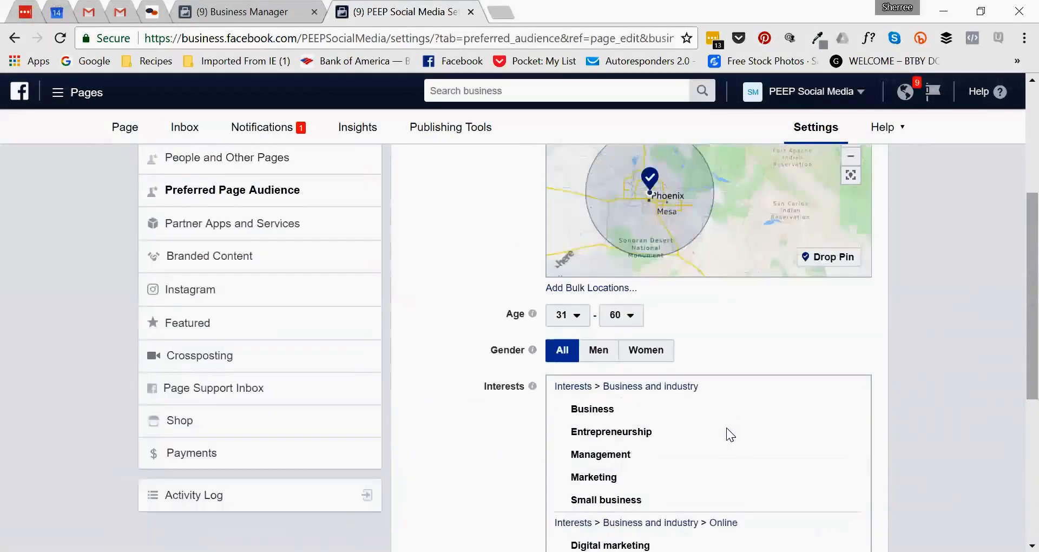
scroll(726, 428, "up", 5)
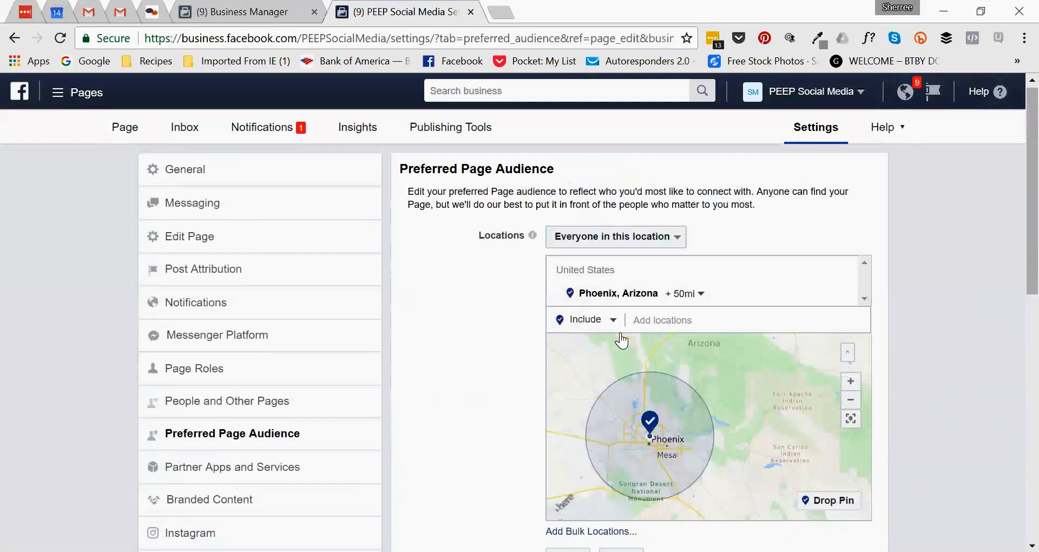
scroll(489, 419, "down", 5)
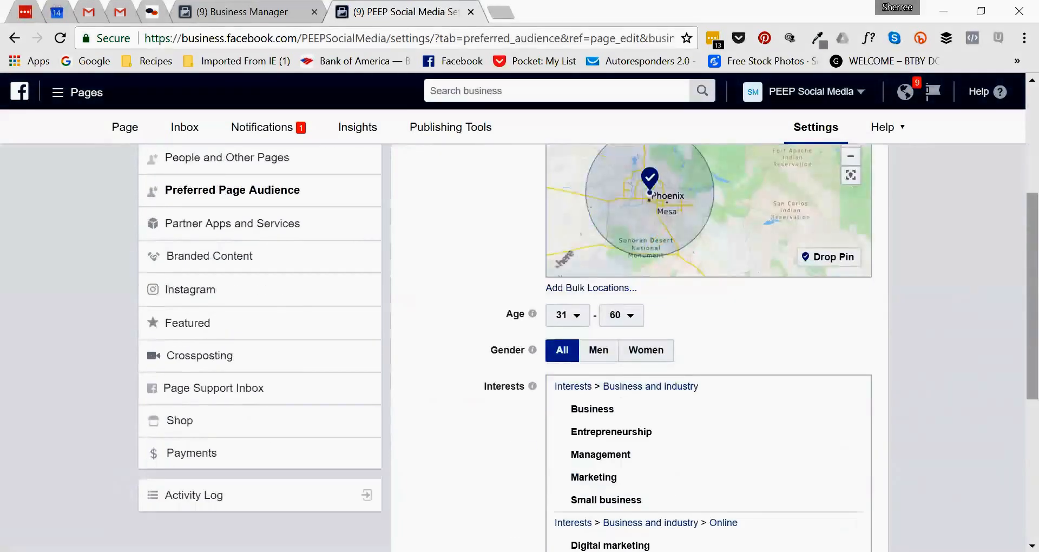
scroll(517, 382, "down", 6)
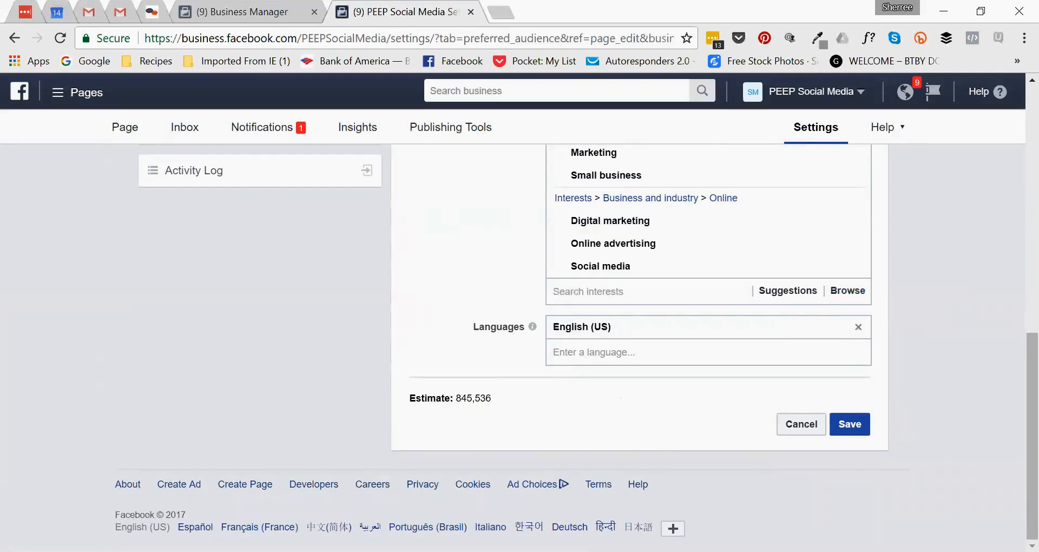
scroll(701, 283, "up", 3)
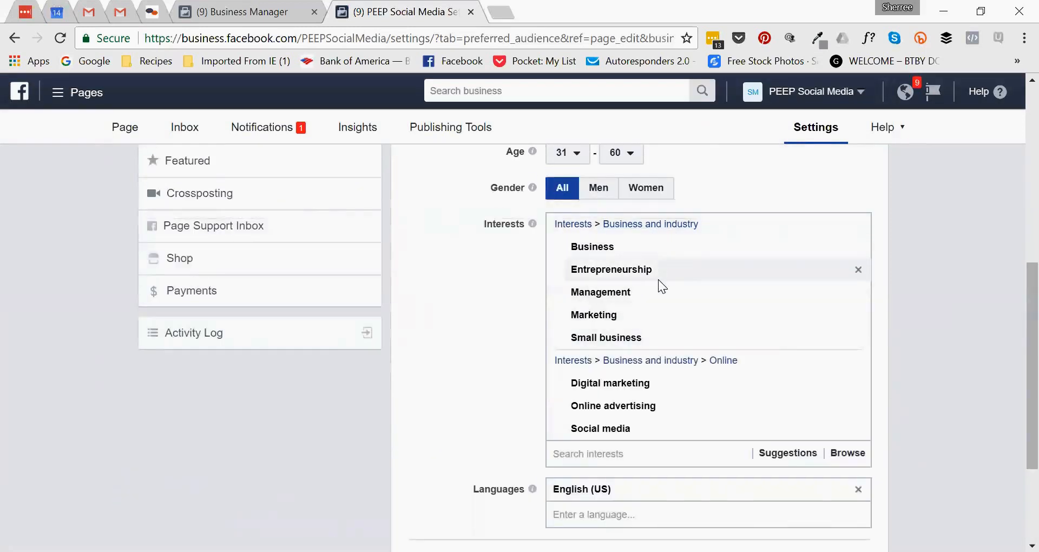
scroll(674, 352, "down", 2)
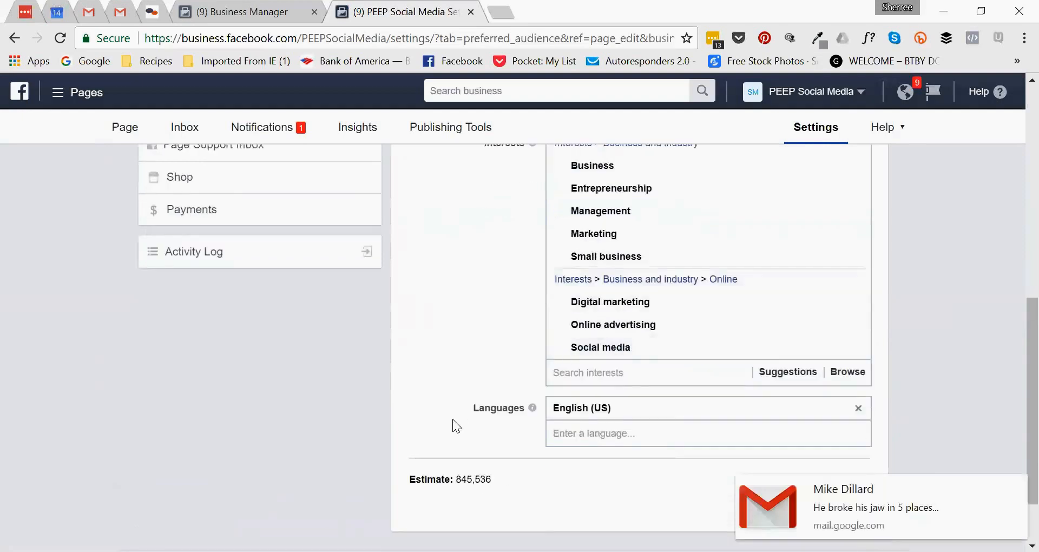
scroll(467, 469, "down", 2)
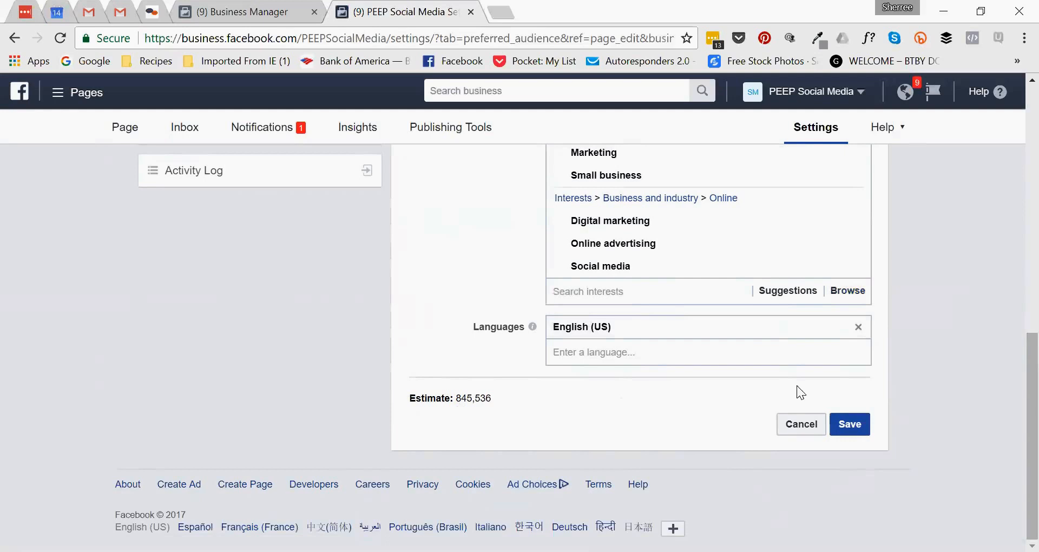
- Save the preferred Page audience and bring up its saved summary
left_click(850, 424)
scroll(532, 224, "up", 3)
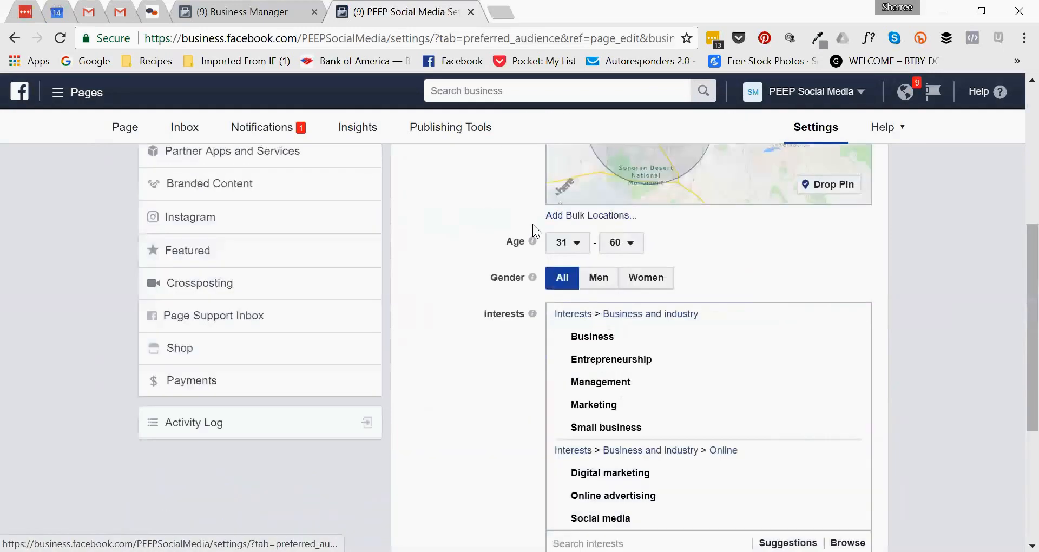
scroll(772, 242, "down", 4)
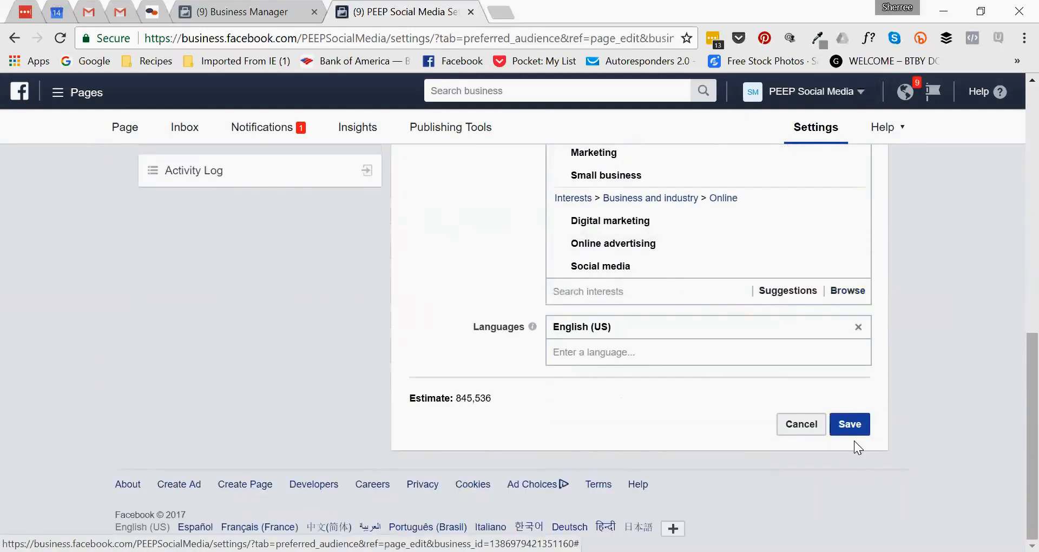
left_click(852, 422)
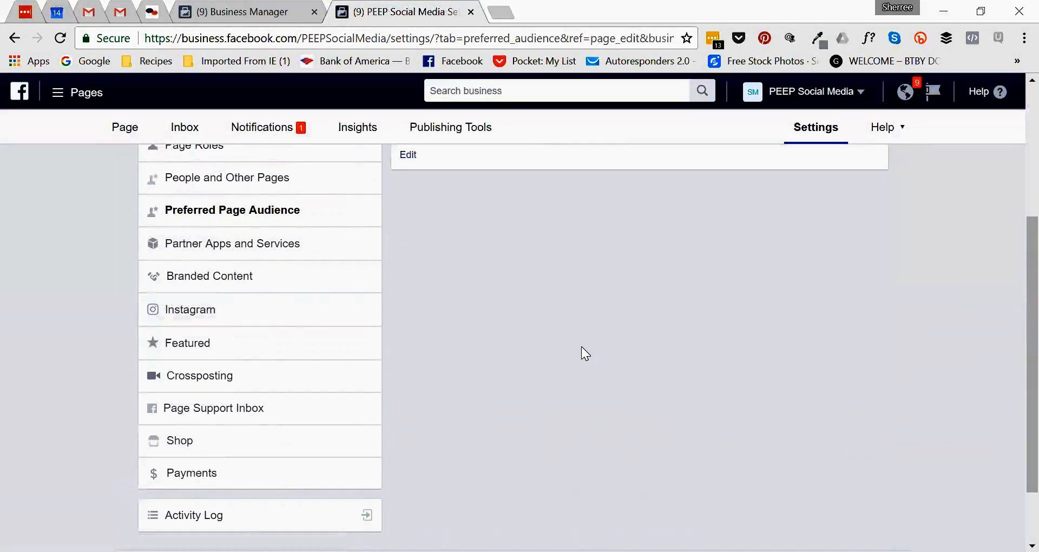
scroll(581, 347, "up", 3)
scroll(581, 349, "up", 1)
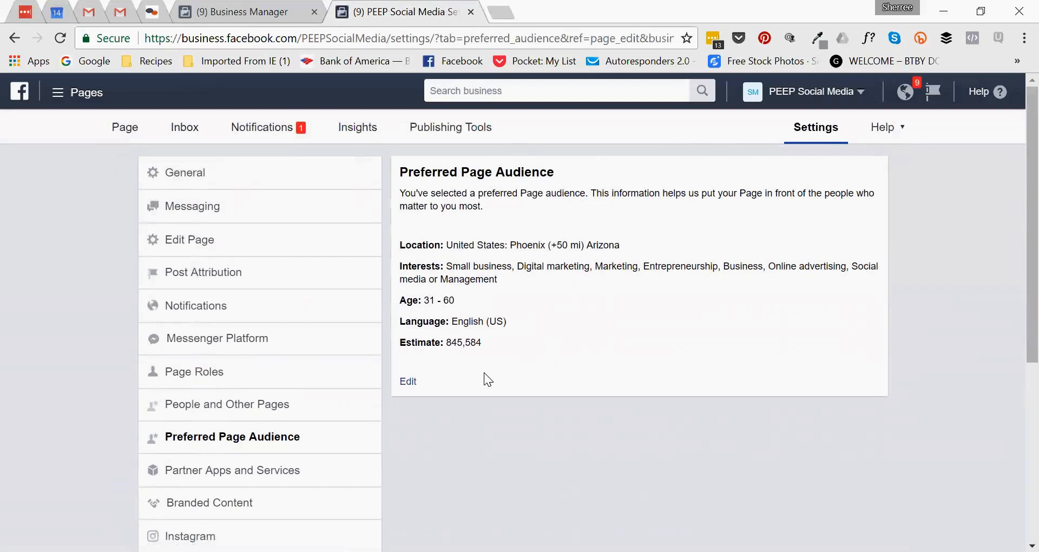
- Open the General section of the Page settings
left_click(194, 176)
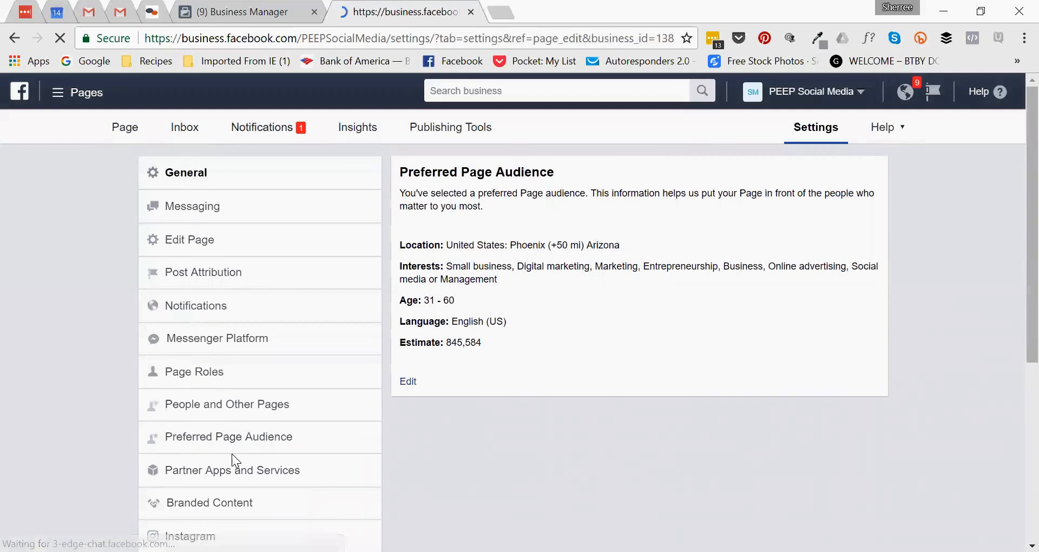